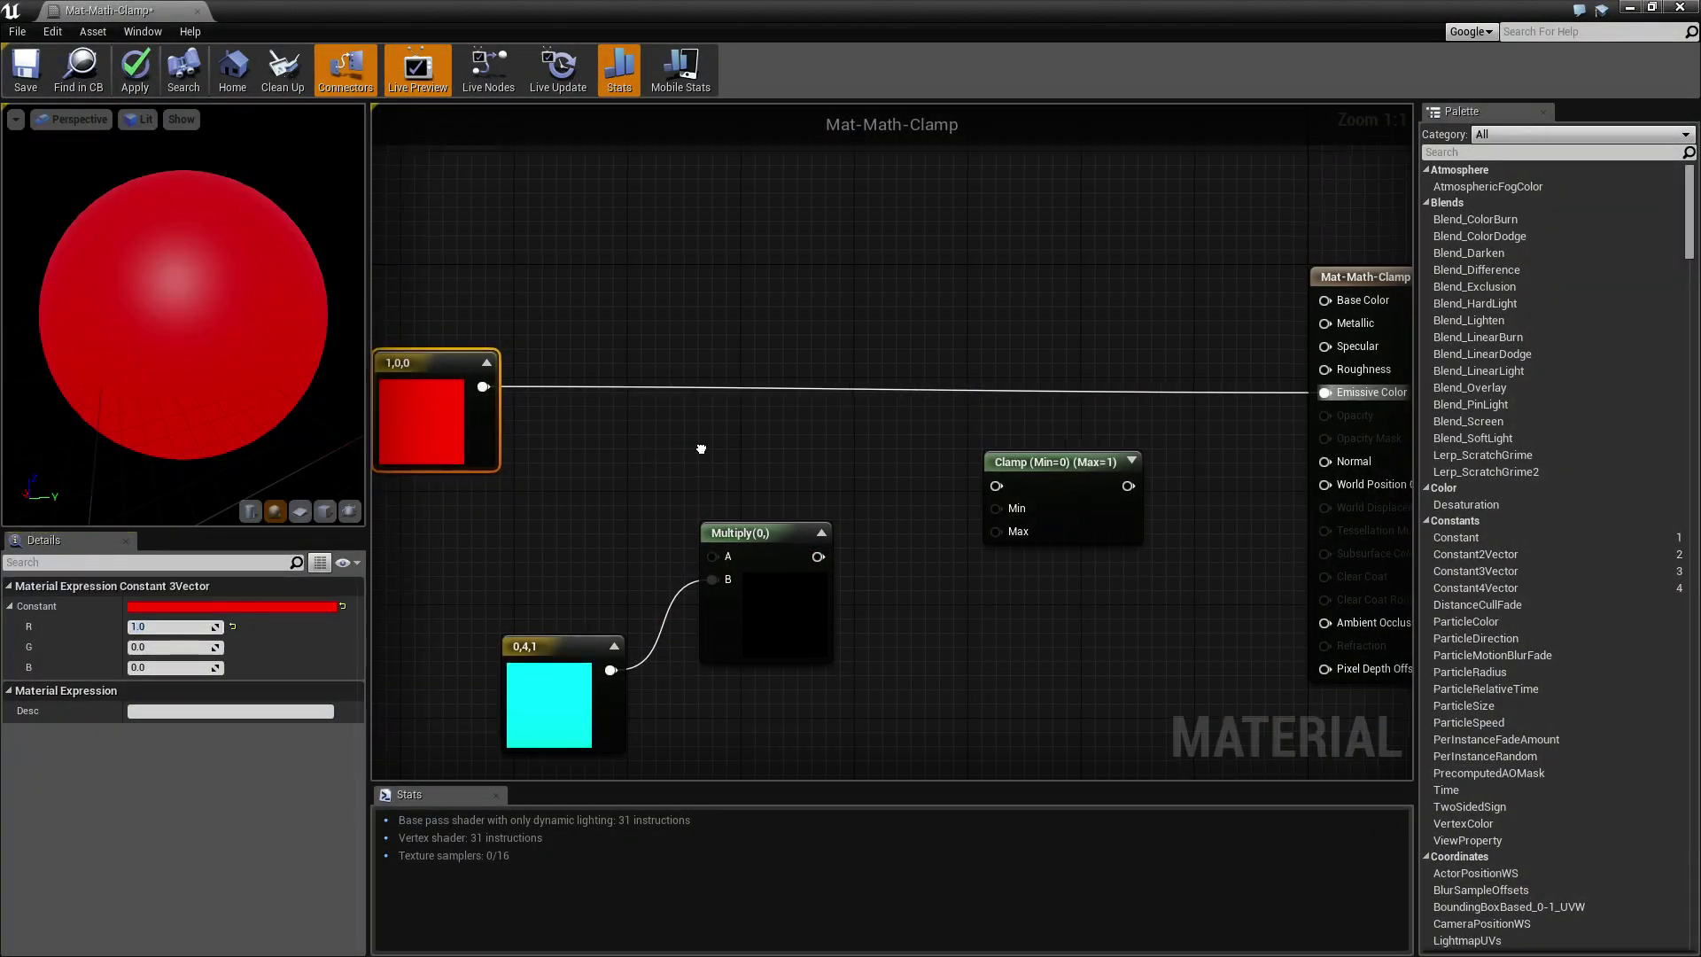
Change the red constant's R channel to 10, making it 10,0,0 for an overbright red preview
{"action": "right_click_drag", "start_coordinate": [703, 448], "coordinate": [654, 462]}
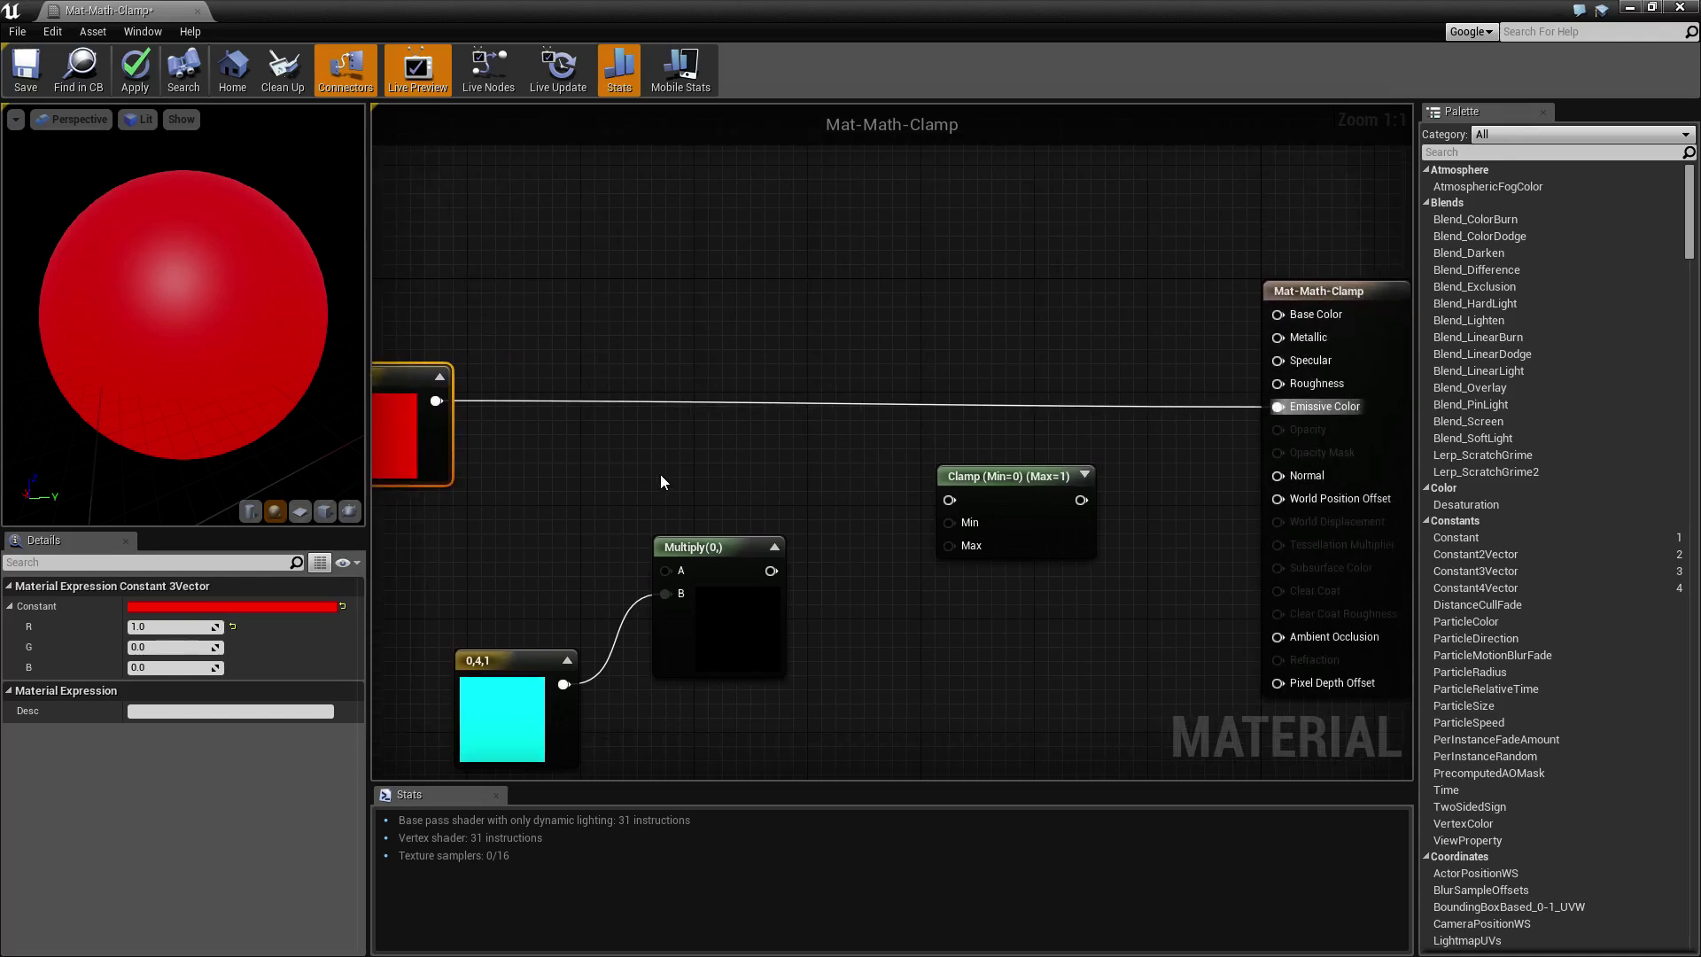
{"action": "right_click_drag", "start_coordinate": [670, 476], "coordinate": [819, 444]}
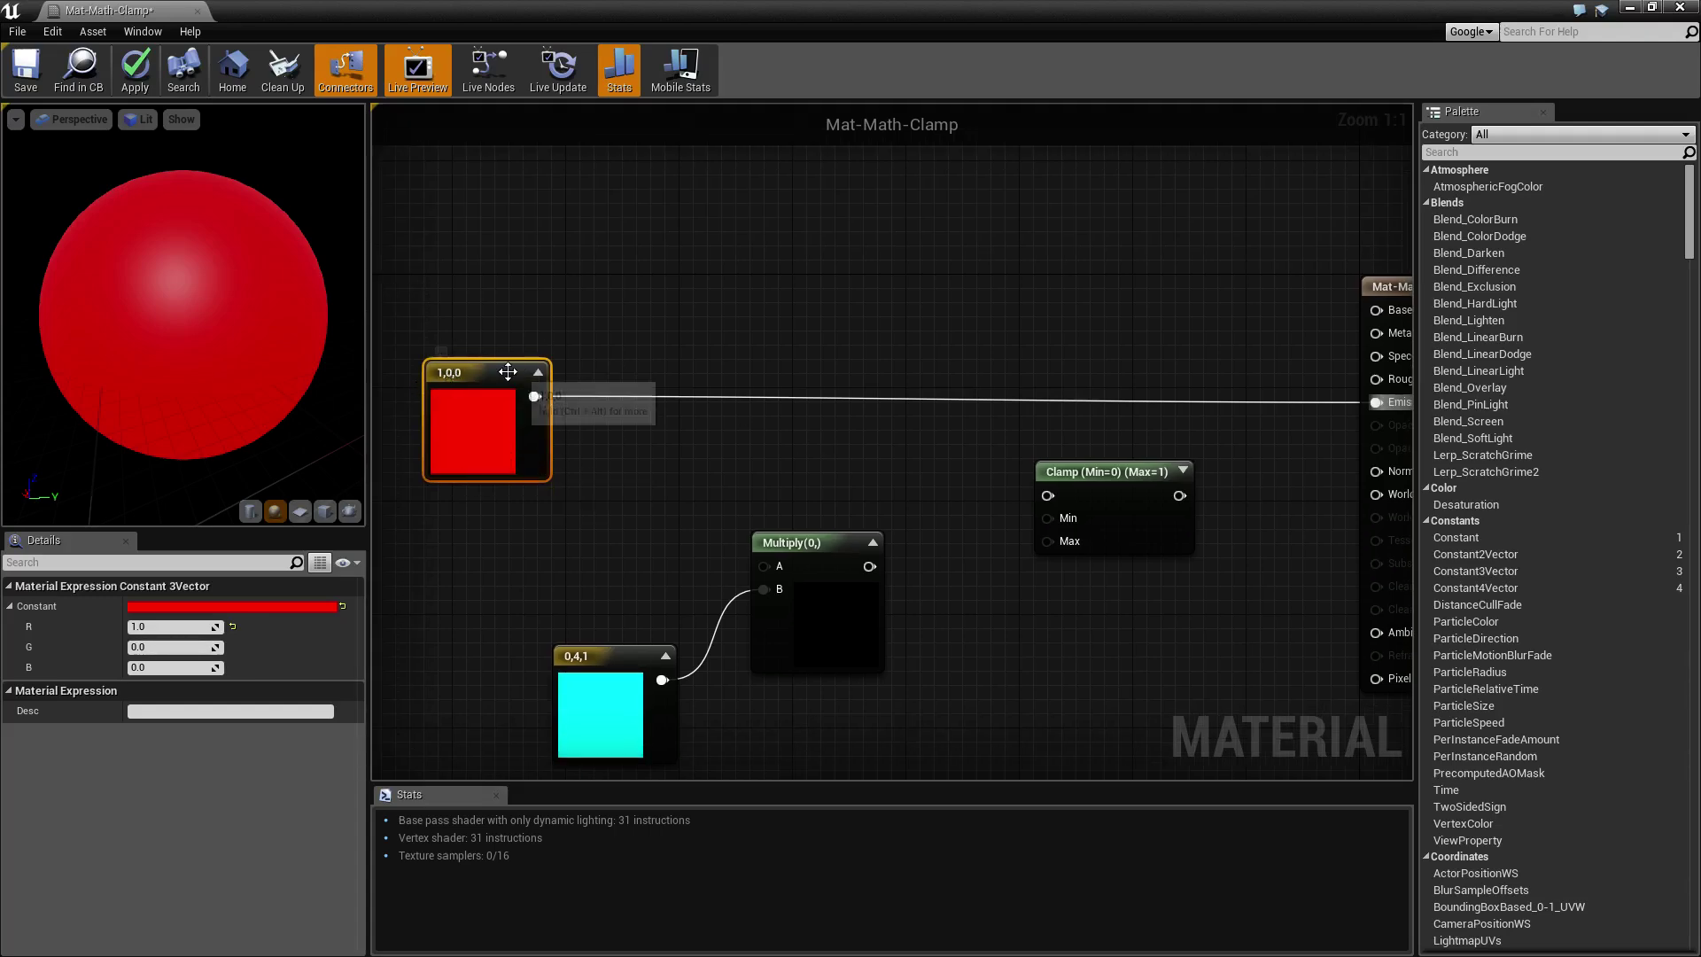
{"action": "mouse_move", "coordinate": [166, 280]}
{"action": "left_mouse_down"}
{"action": "mouse_move", "coordinate": [199, 296]}
{"action": "mouse_move", "coordinate": [173, 282]}
{"action": "left_mouse_up"}
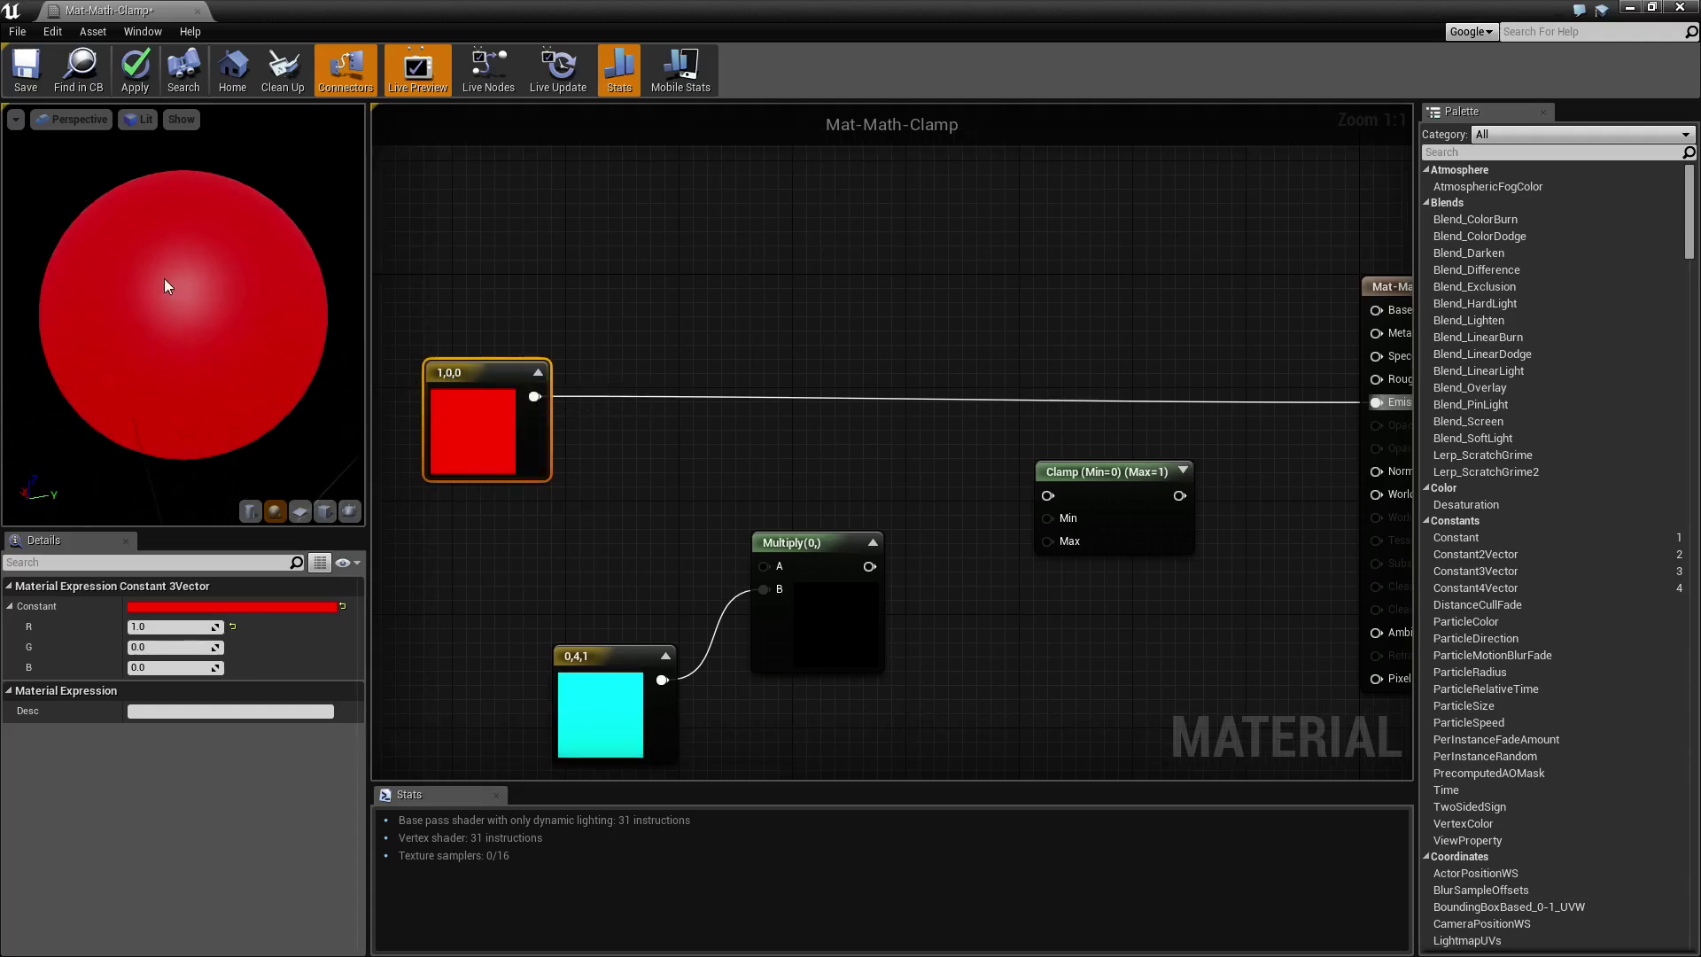
{"action": "left_click_drag", "start_coordinate": [224, 349], "coordinate": [247, 370]}
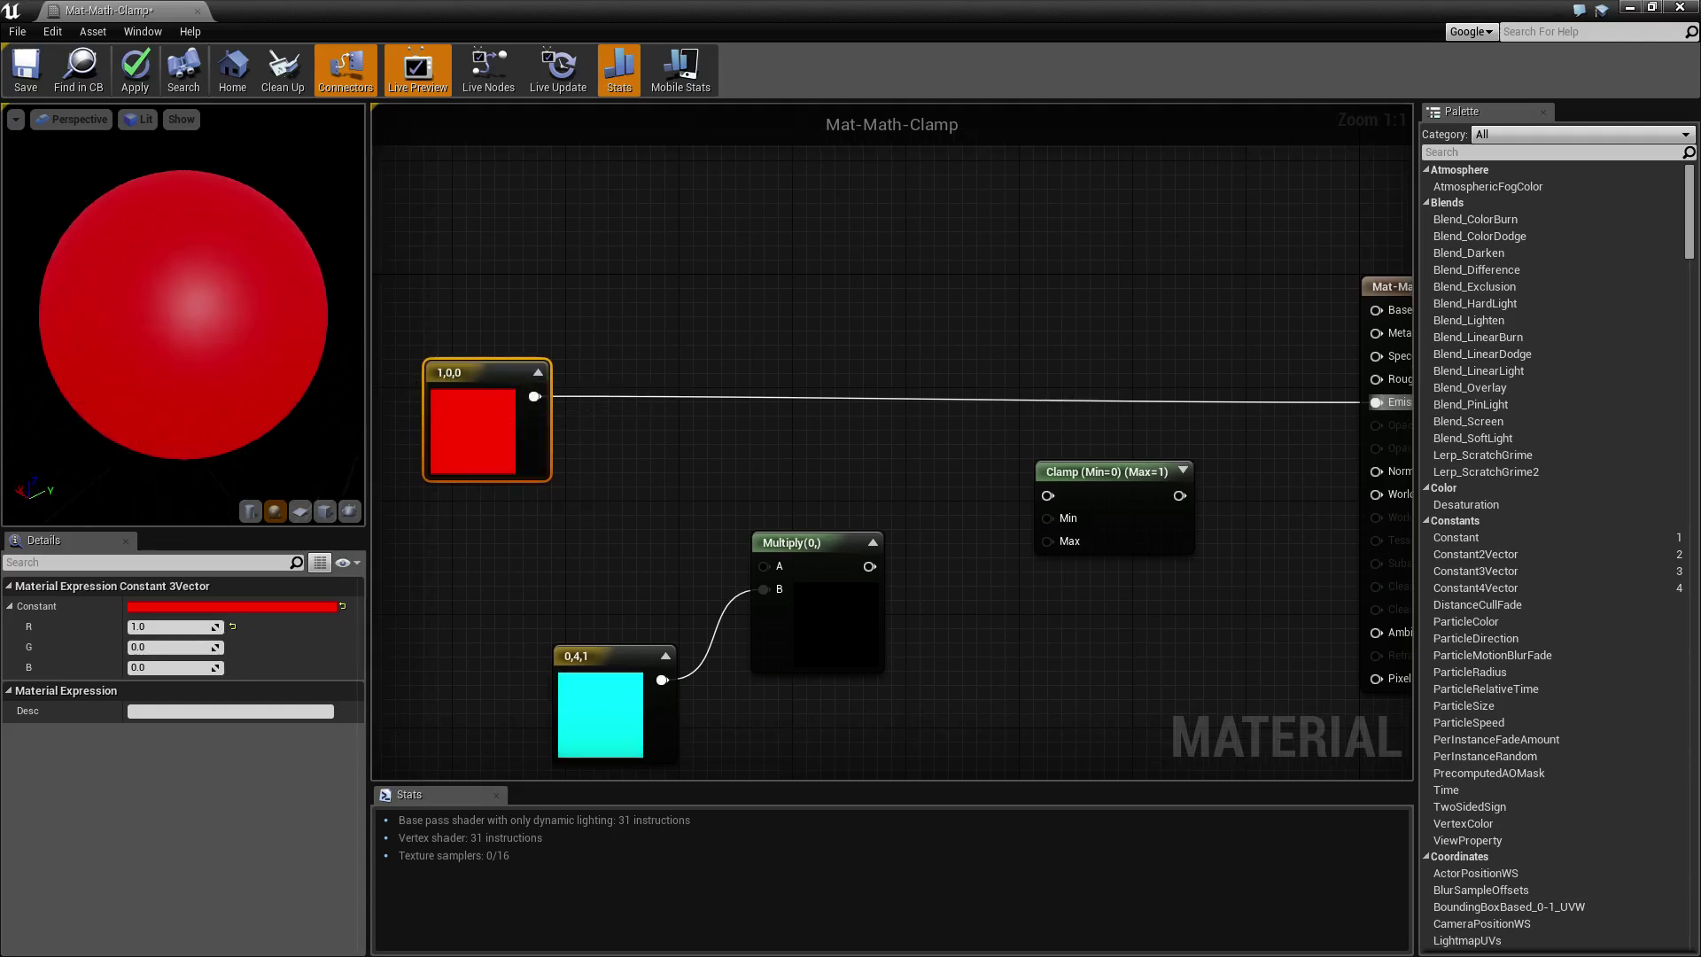
{"action": "left_click", "coordinate": [165, 627]}
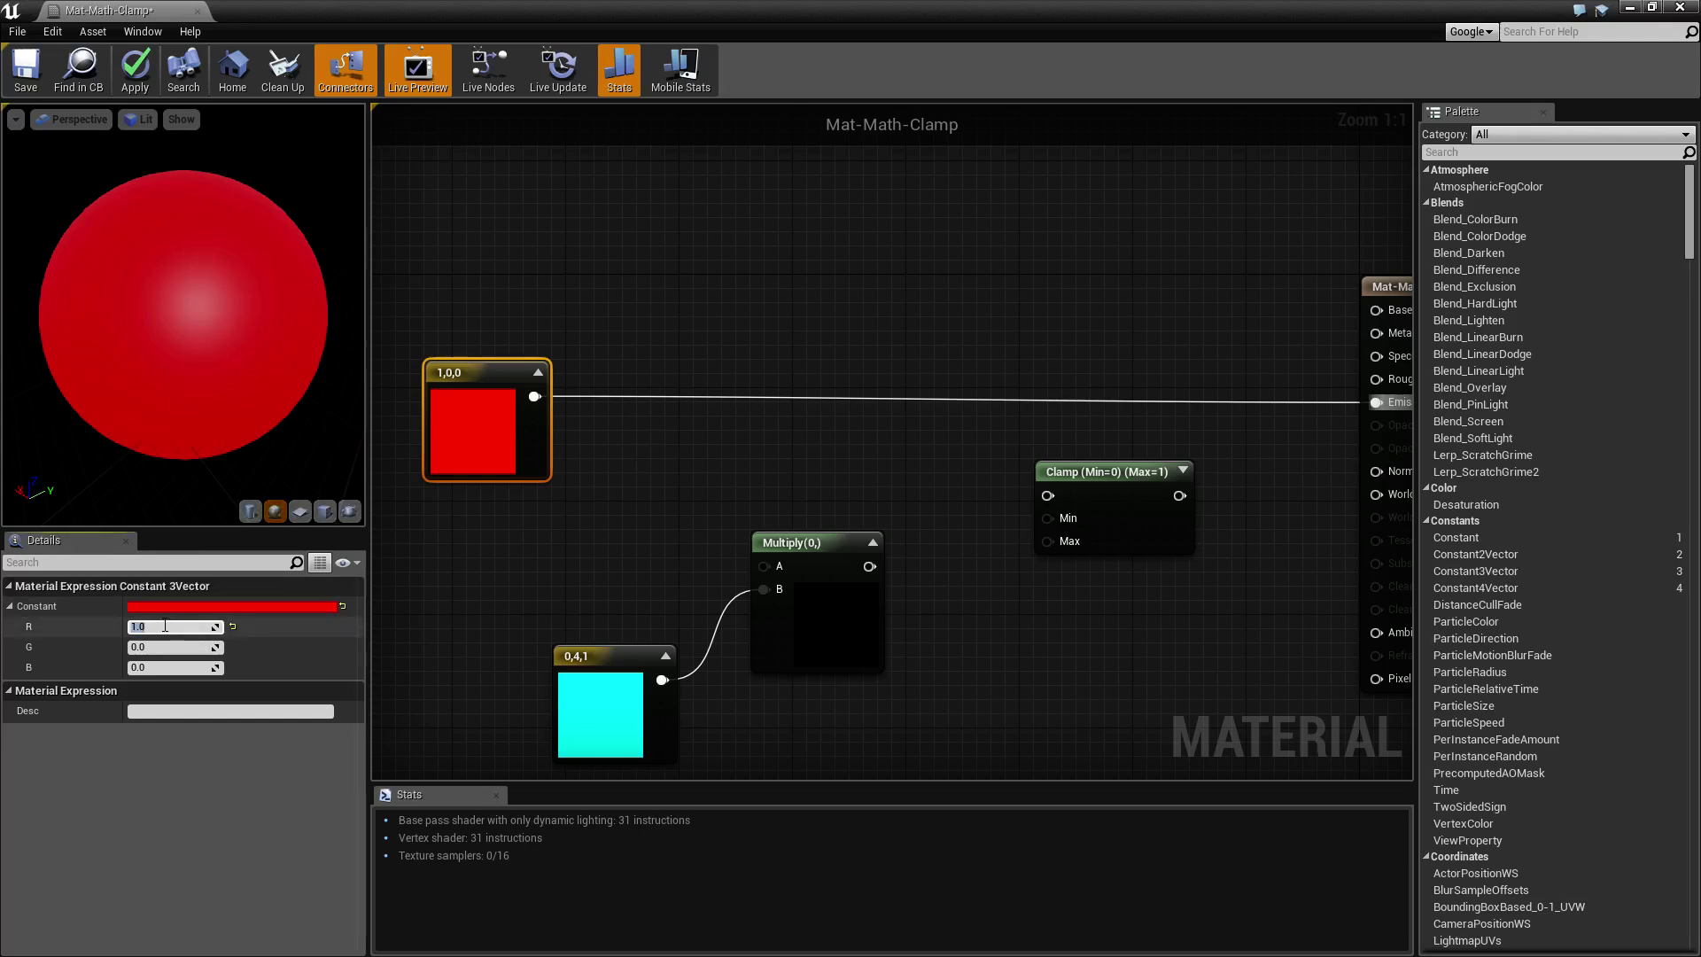
{"action": "type", "text": "110"}
{"action": "key", "text": "Return"}
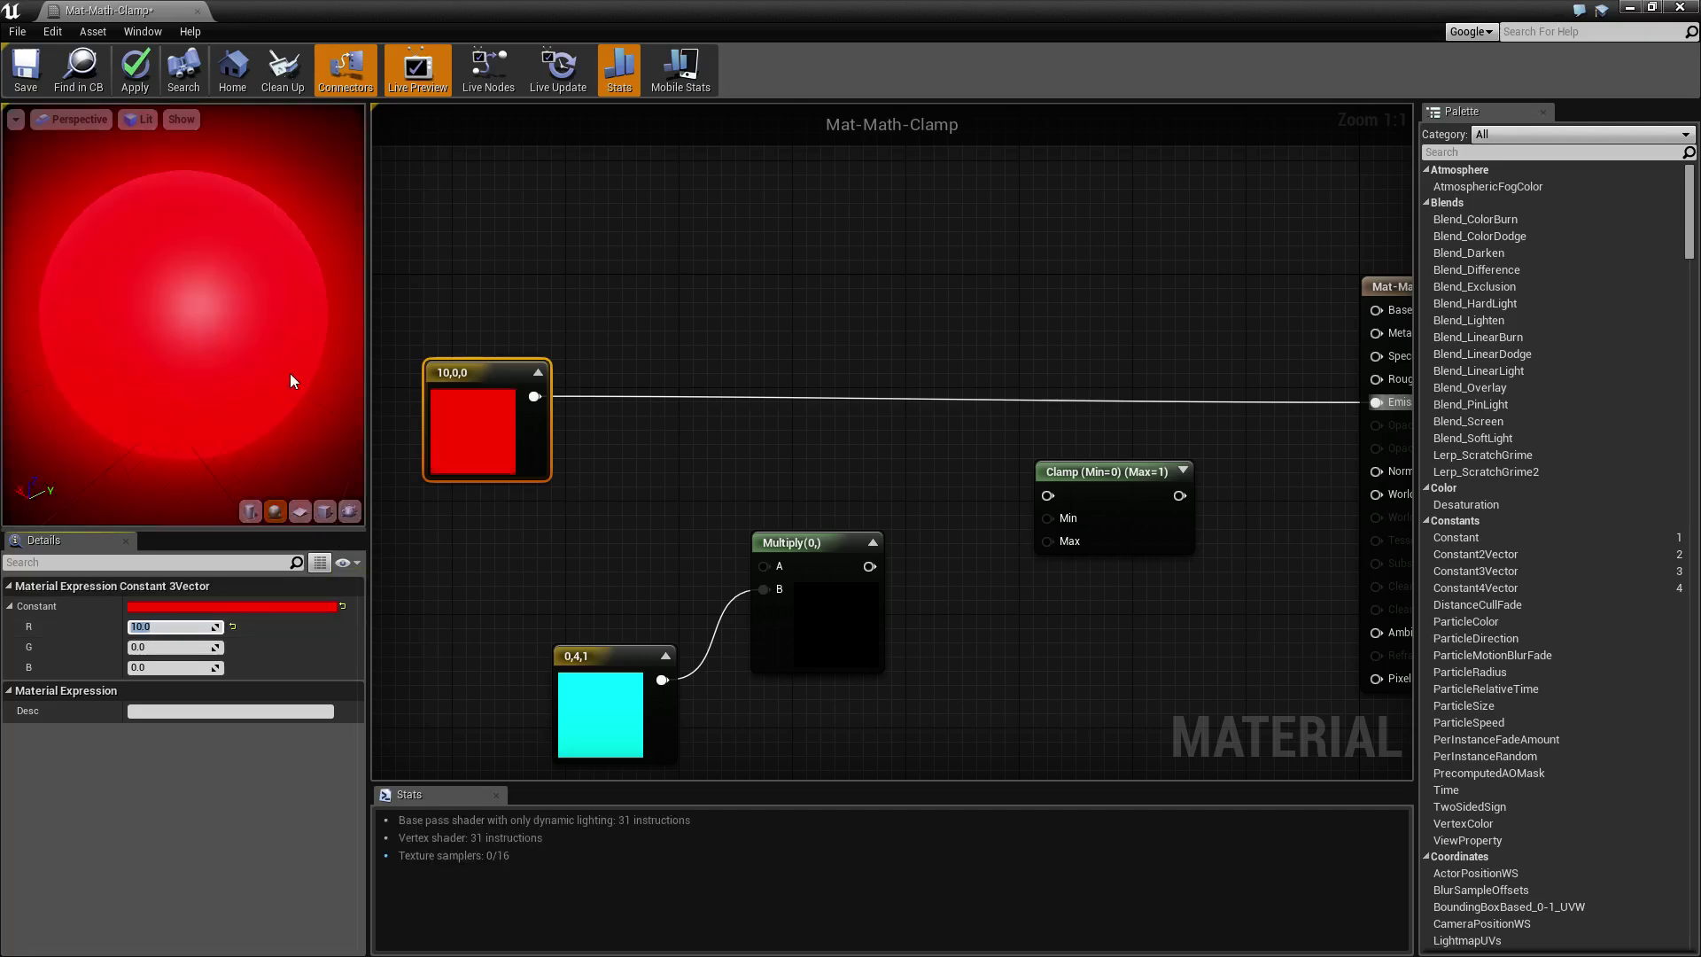
{"action": "mouse_move", "coordinate": [290, 372]}
{"action": "left_mouse_down"}
{"action": "mouse_move", "coordinate": [221, 374]}
{"action": "mouse_move", "coordinate": [290, 372]}
{"action": "left_mouse_up"}
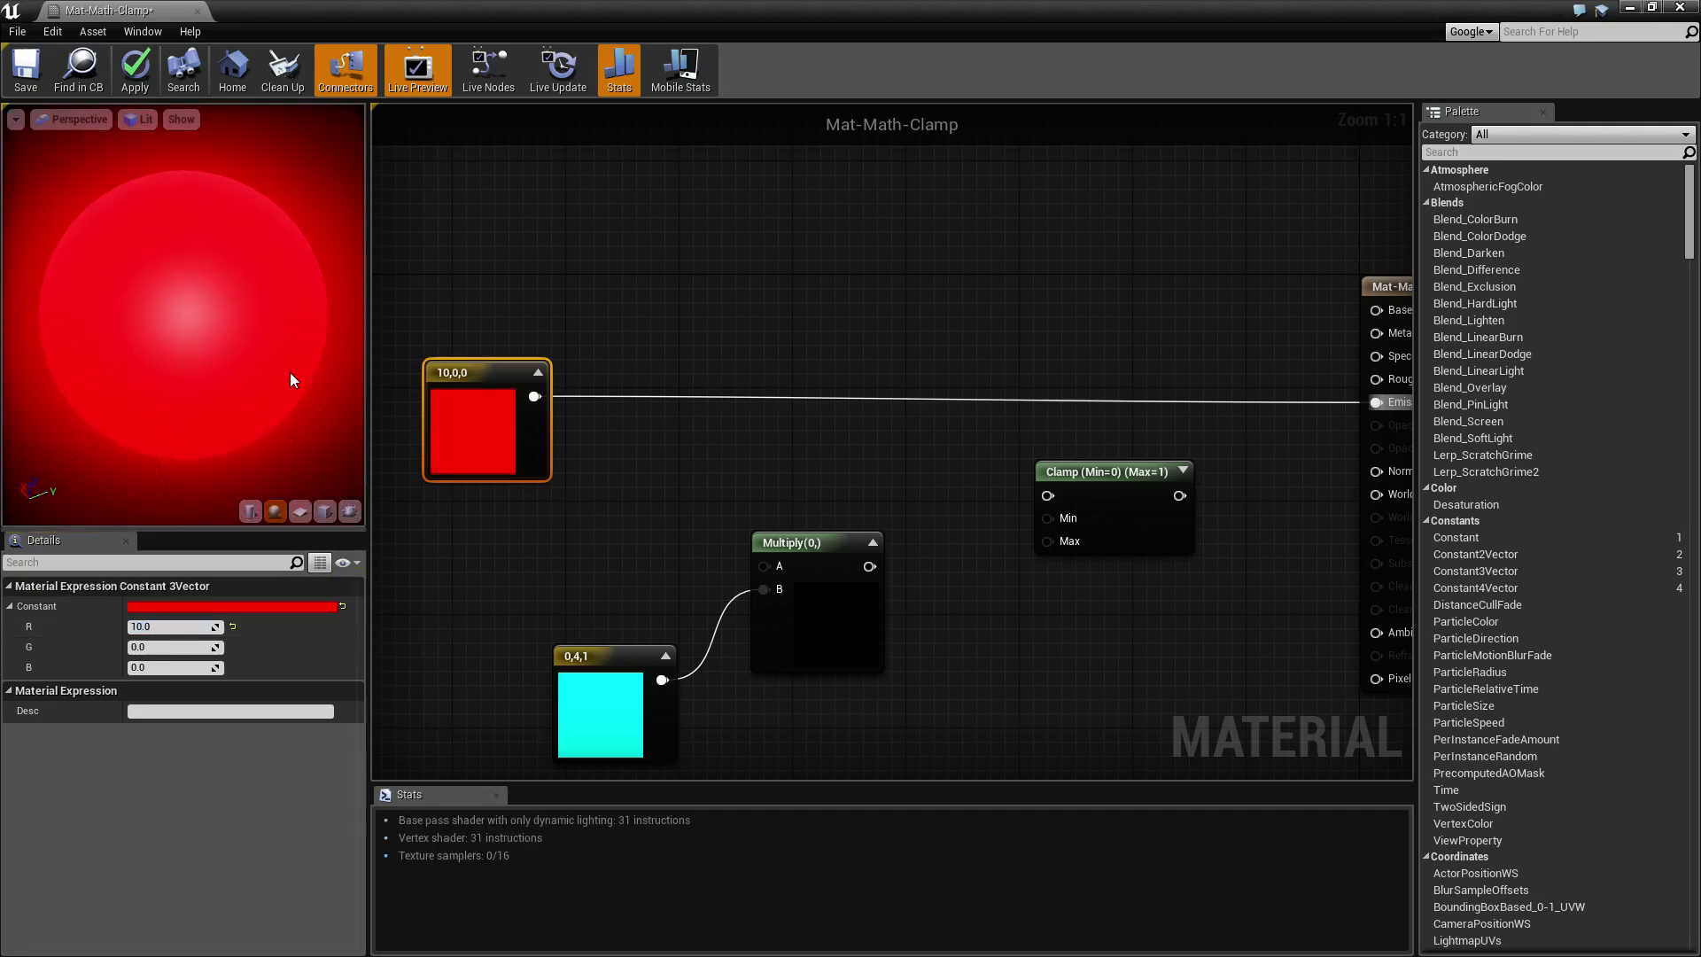
{"action": "right_click_drag", "start_coordinate": [879, 476], "coordinate": [771, 474]}
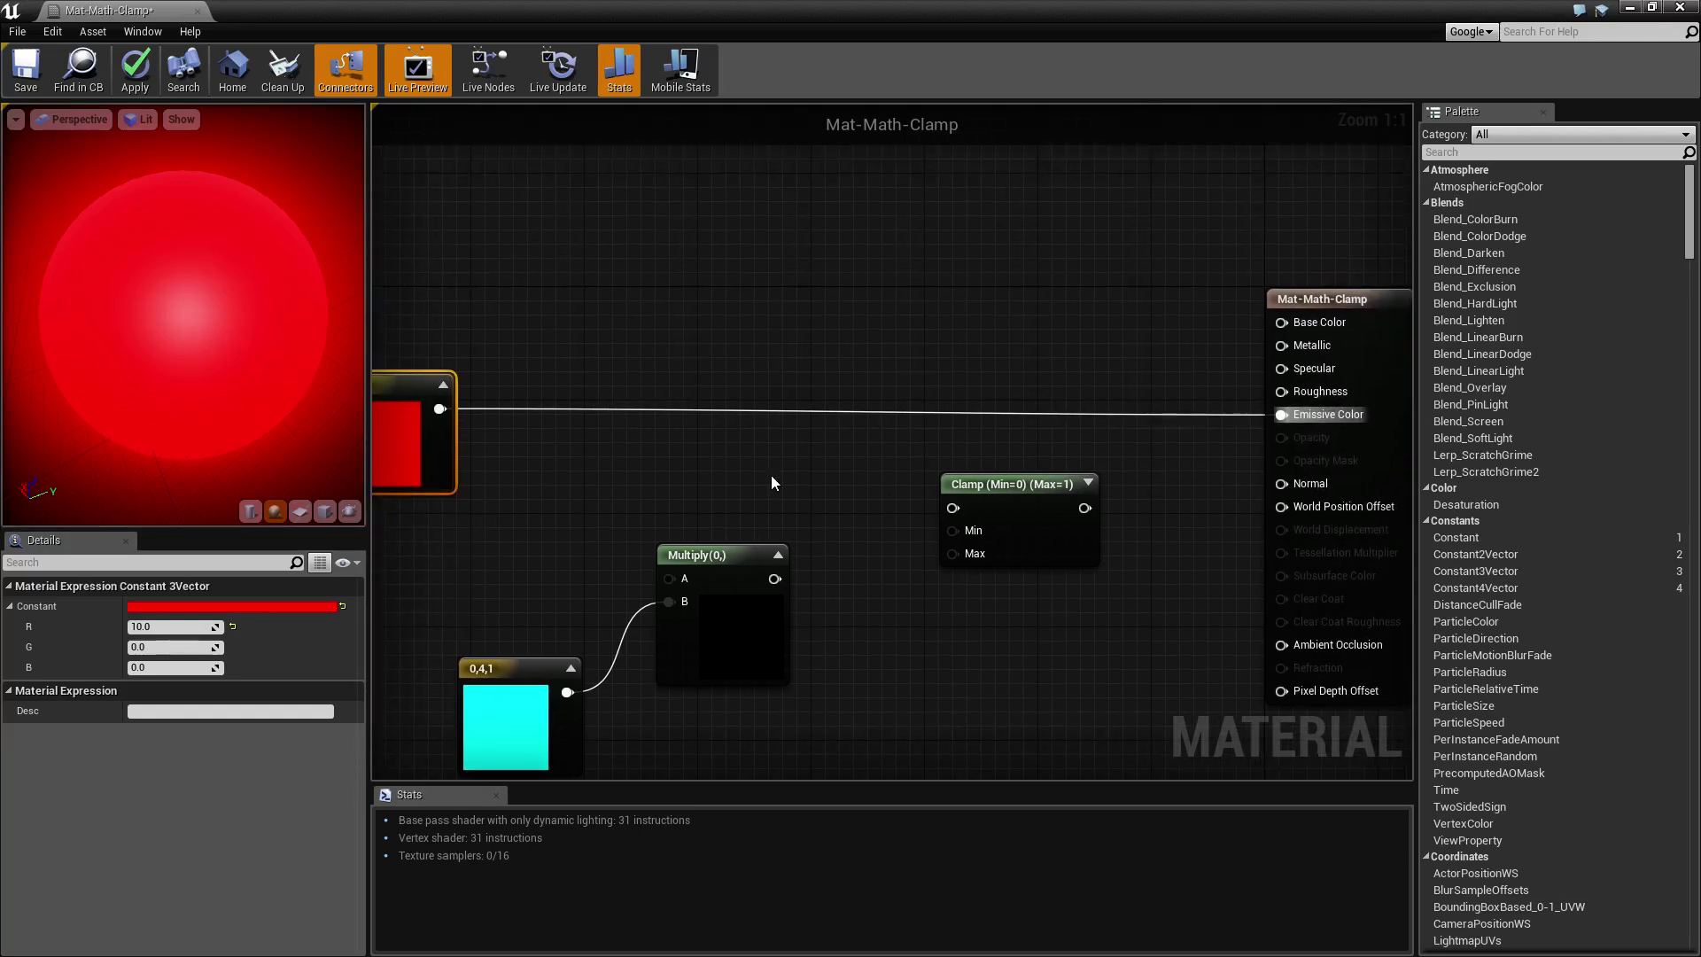
Select the Clamp node so Details shows Min Default 0.0 and Max Default 1.0
{"action": "right_click_drag", "start_coordinate": [865, 523], "coordinate": [783, 505]}
{"action": "left_click", "coordinate": [939, 474]}
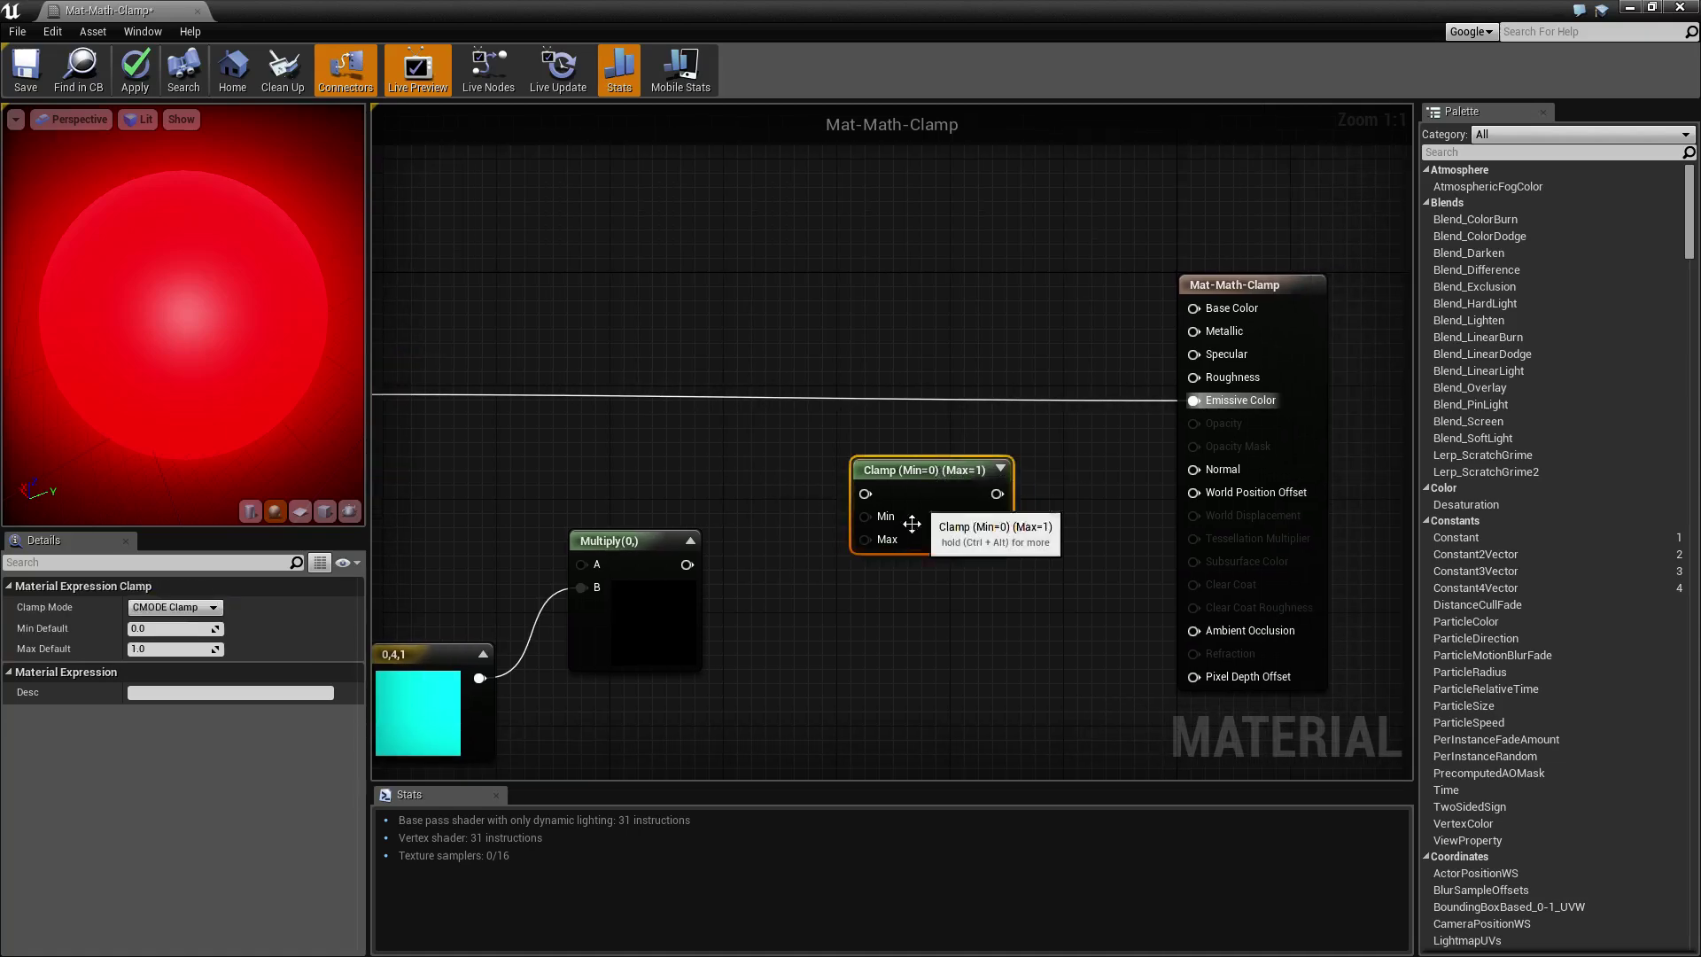
{"action": "right_click_drag", "start_coordinate": [905, 554], "coordinate": [849, 585]}
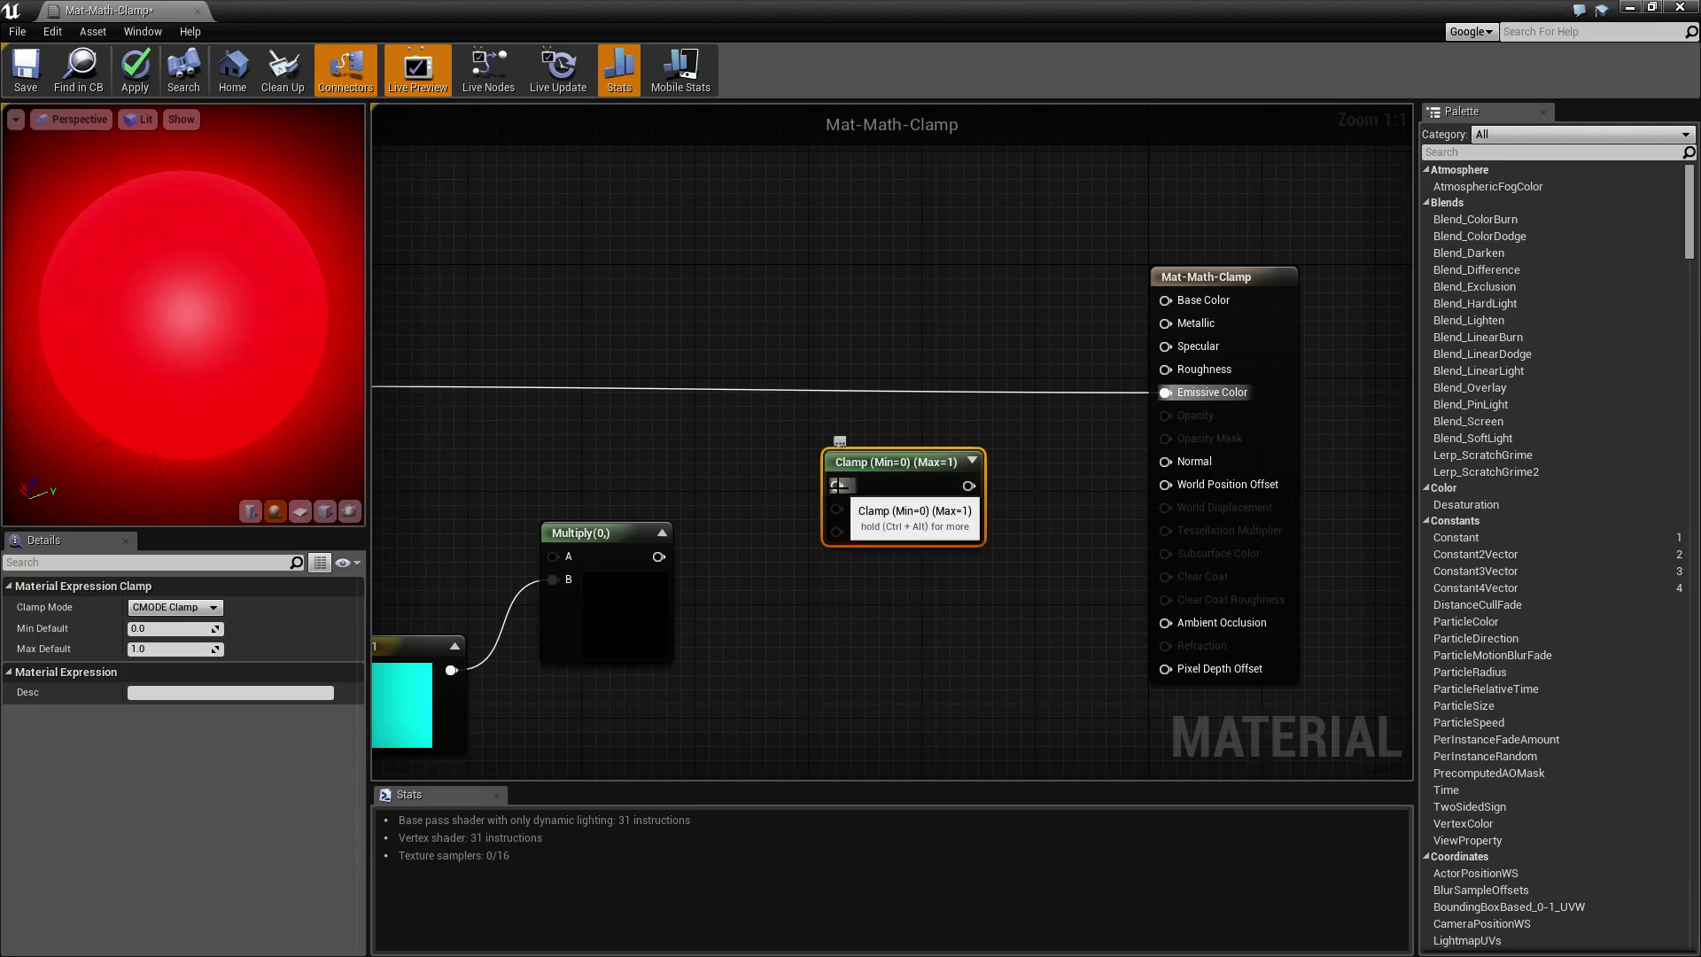
{"action": "left_click_drag", "start_coordinate": [842, 499], "coordinate": [855, 509]}
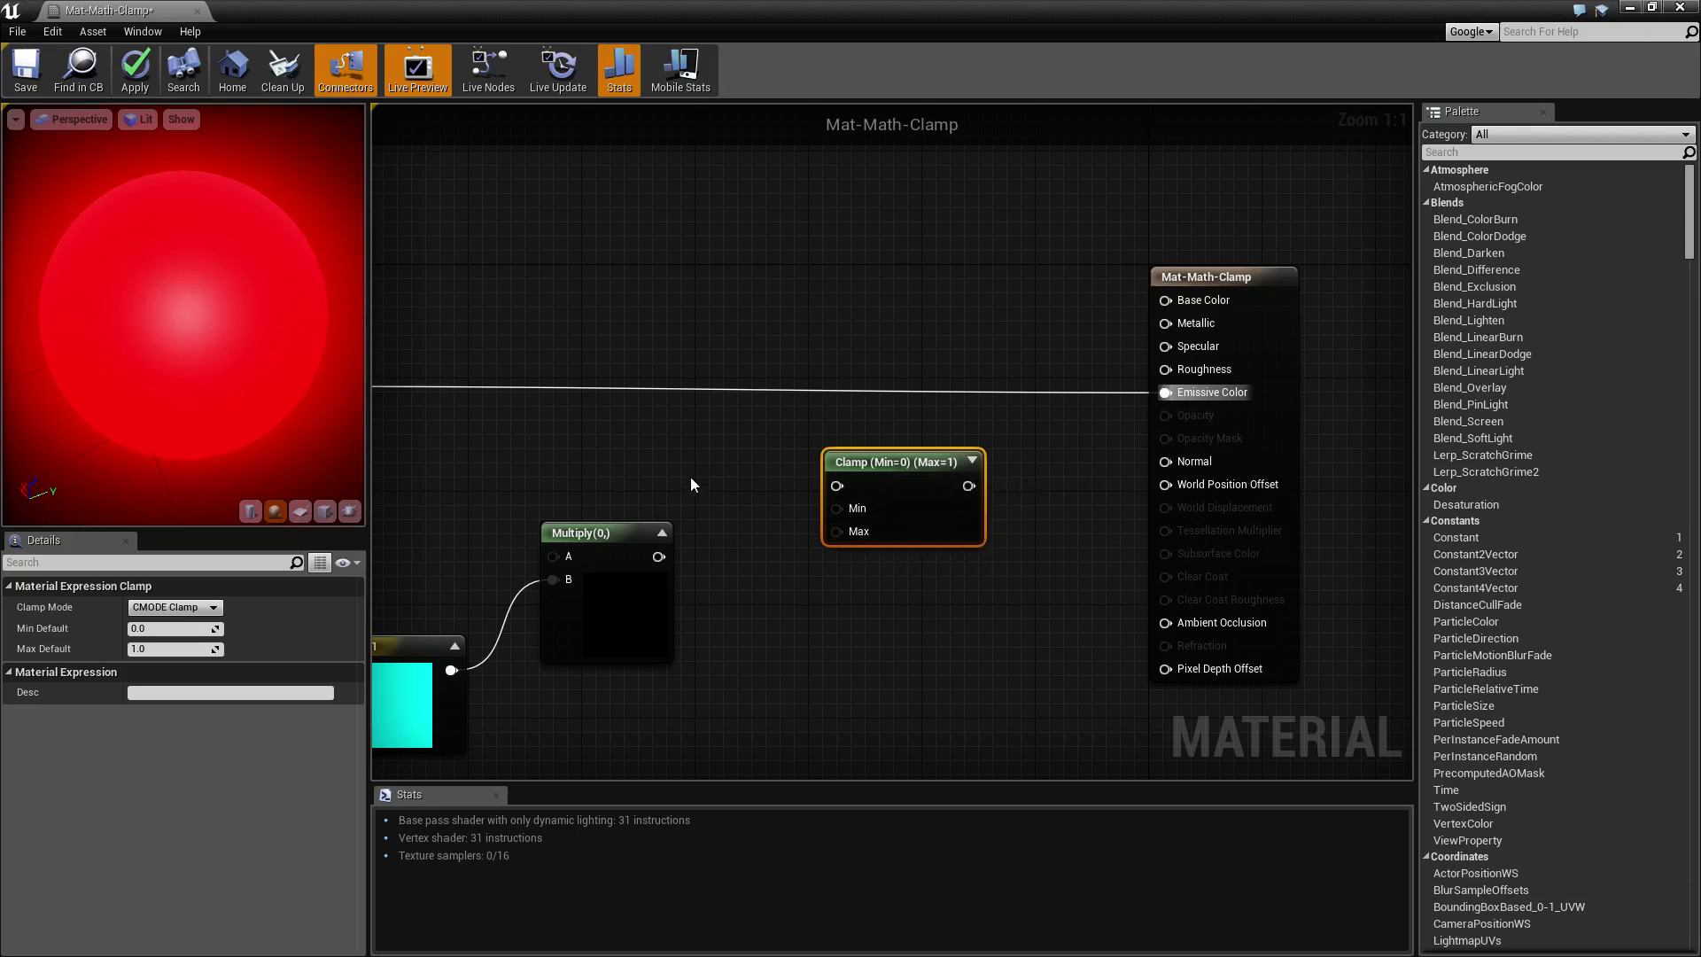
{"action": "right_click_drag", "start_coordinate": [694, 484], "coordinate": [773, 487]}
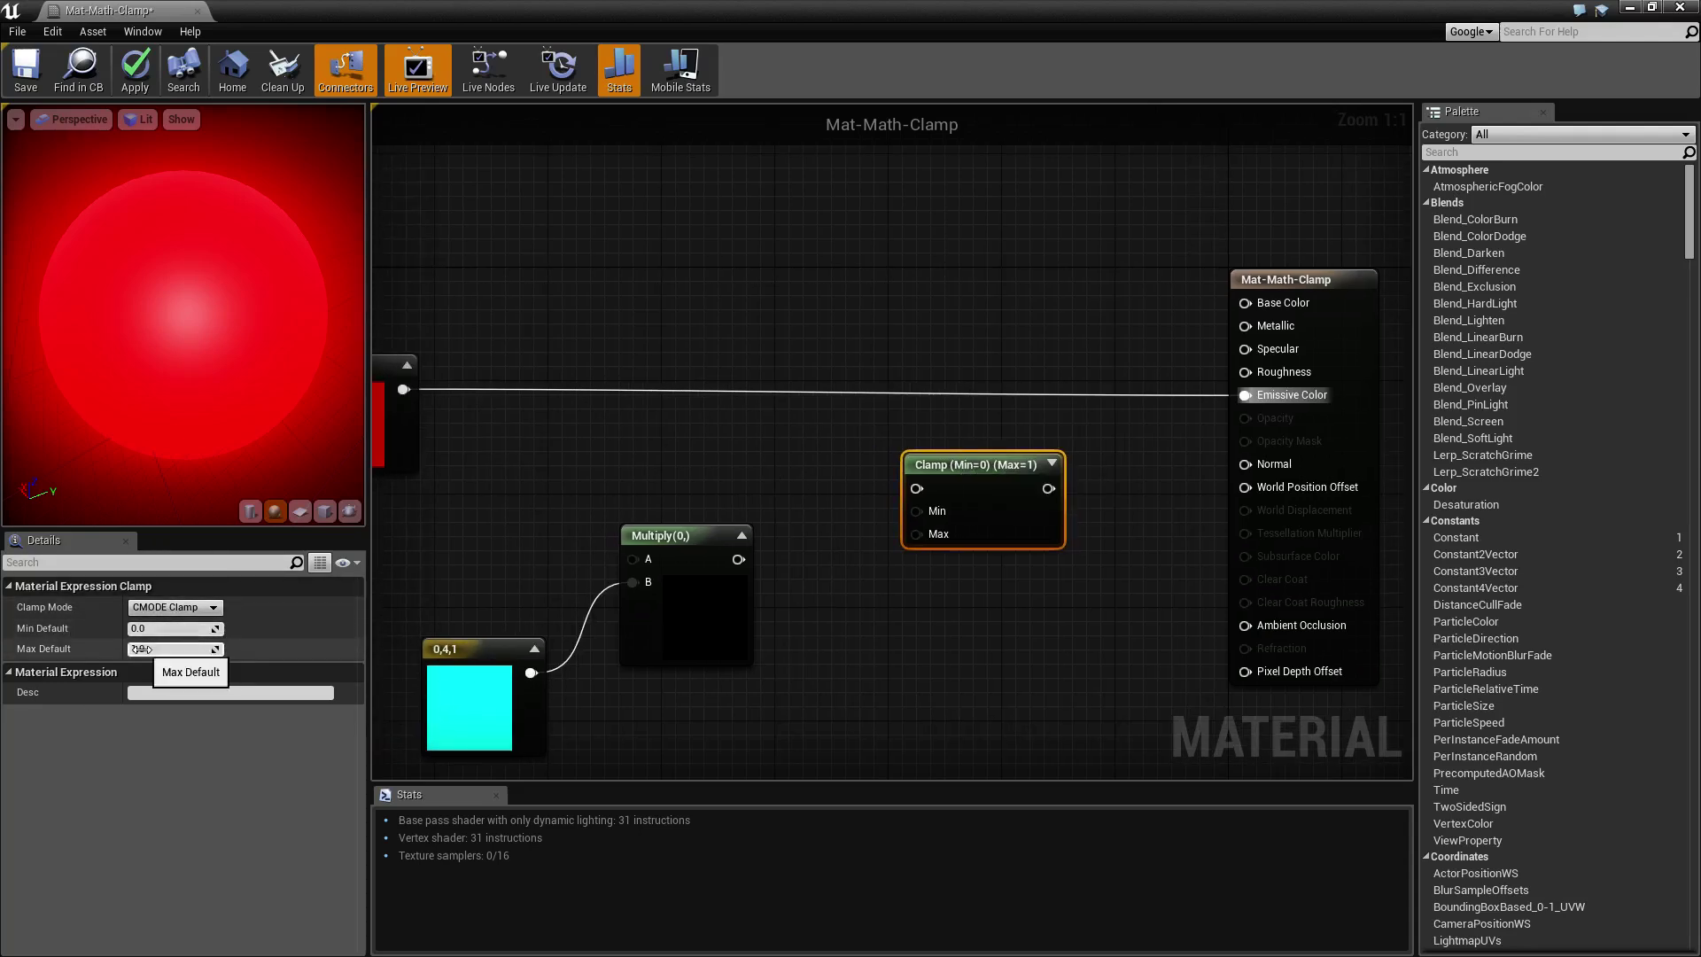
{"action": "left_click", "coordinate": [177, 608]}
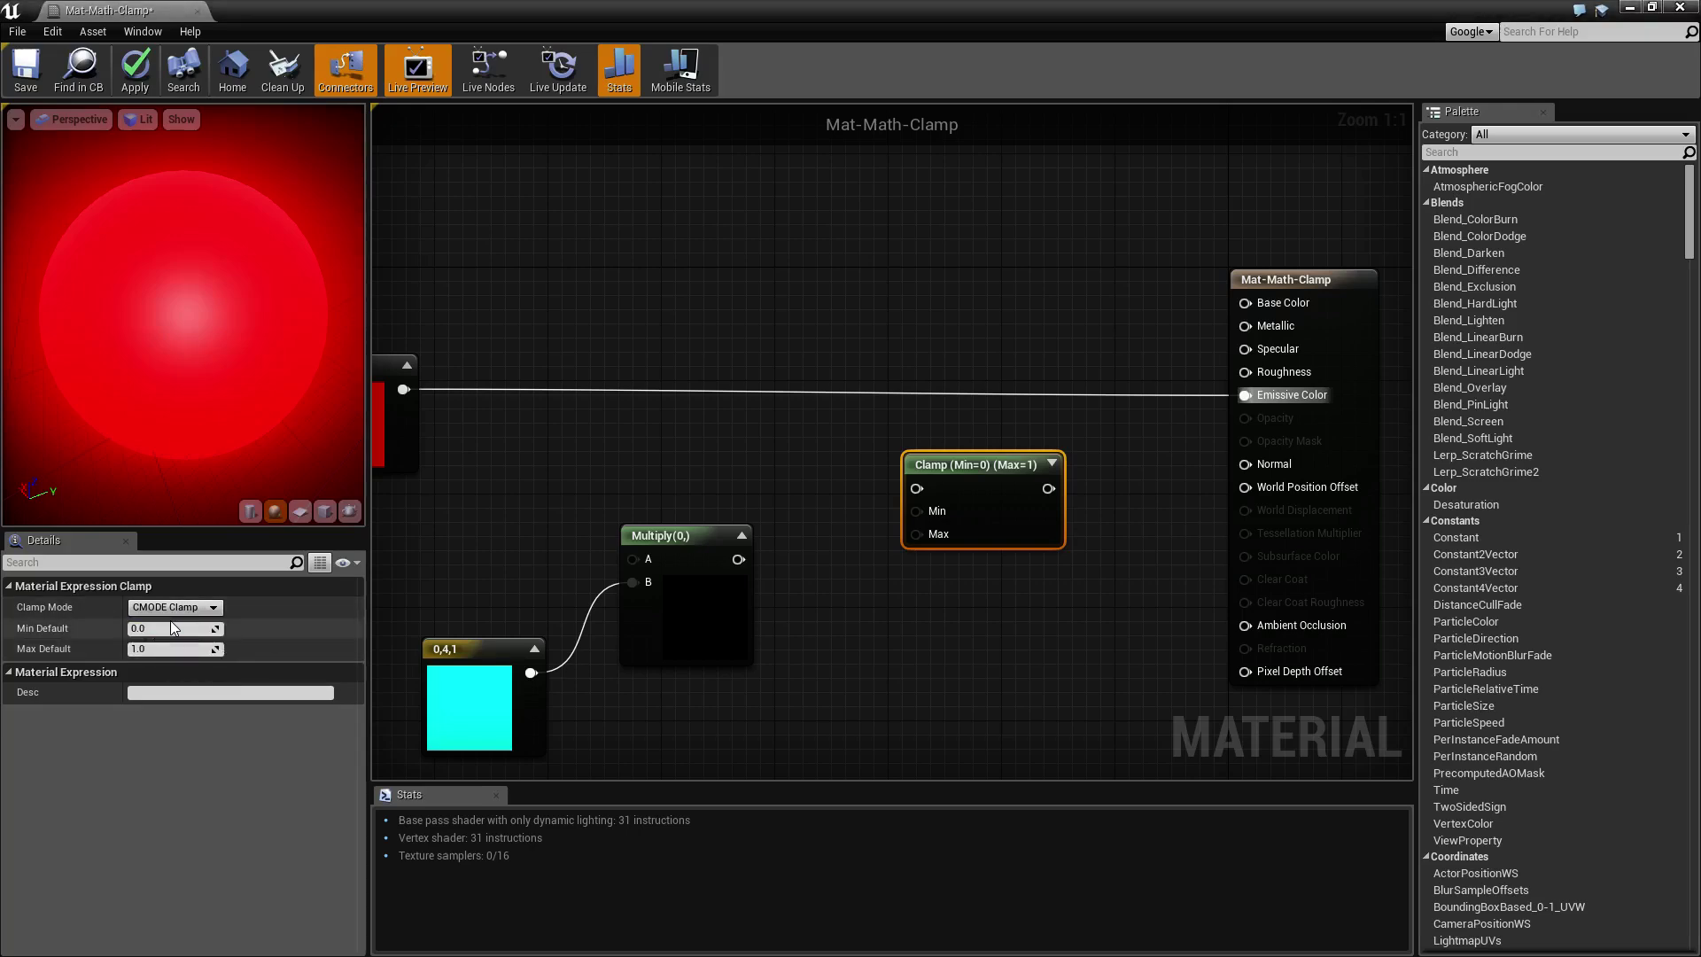
{"action": "left_click", "coordinate": [178, 619]}
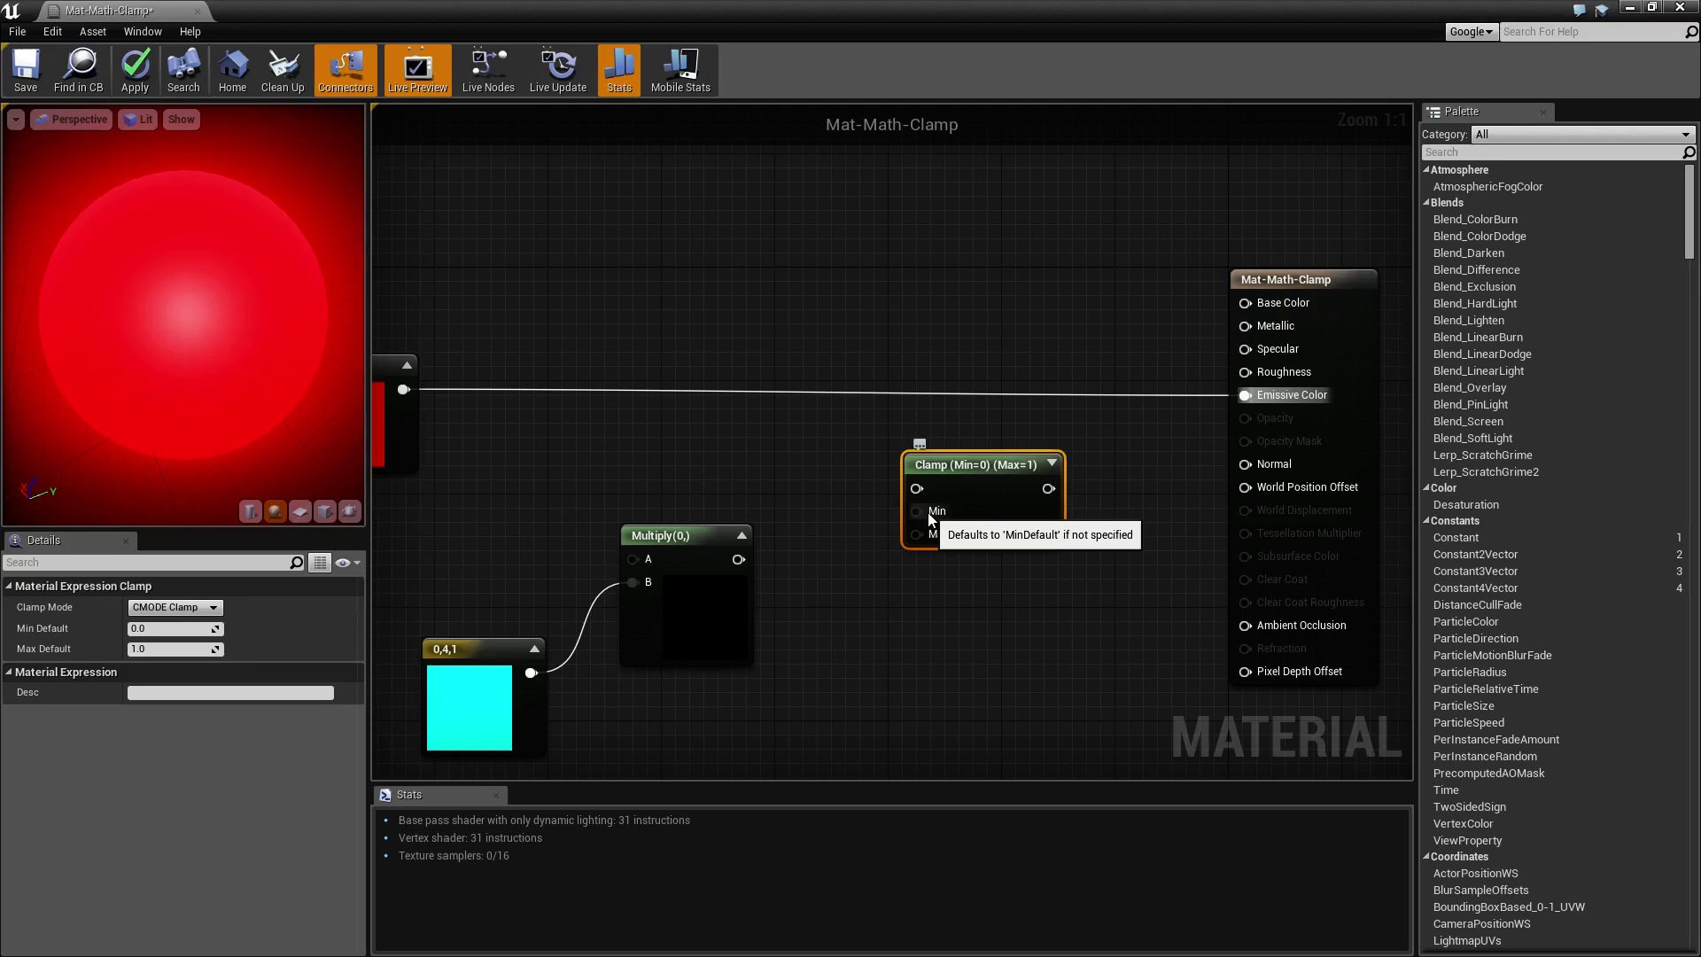
{"action": "left_click", "coordinate": [175, 607]}
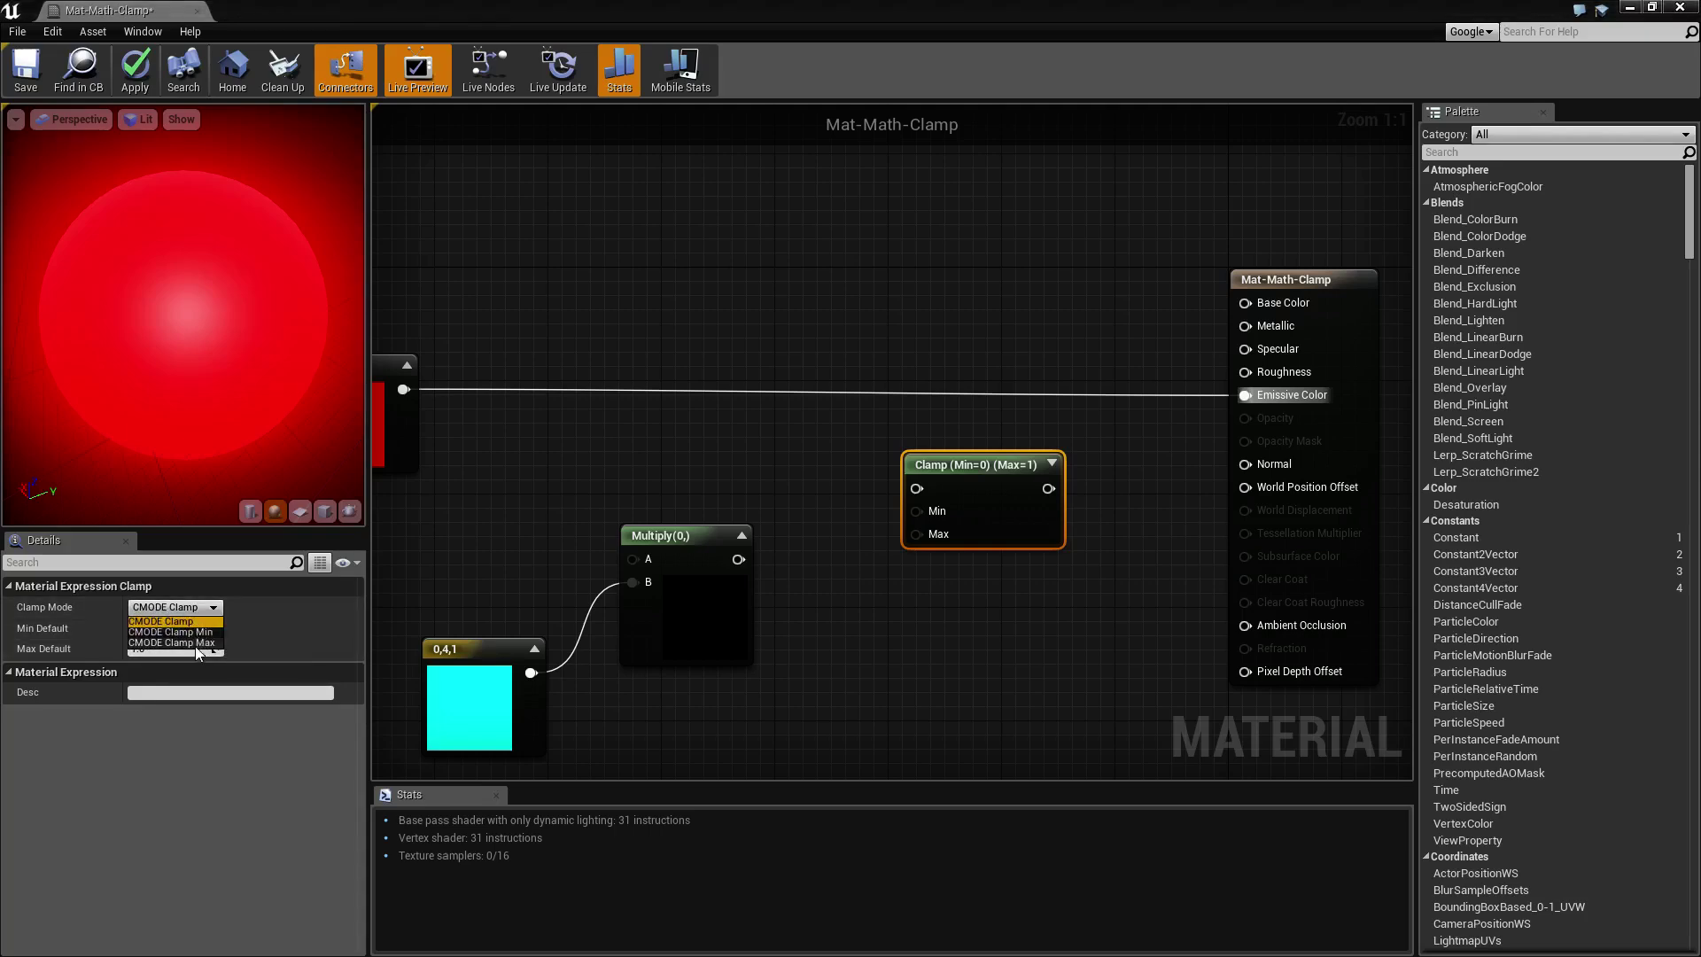
{"action": "left_click", "coordinate": [197, 632]}
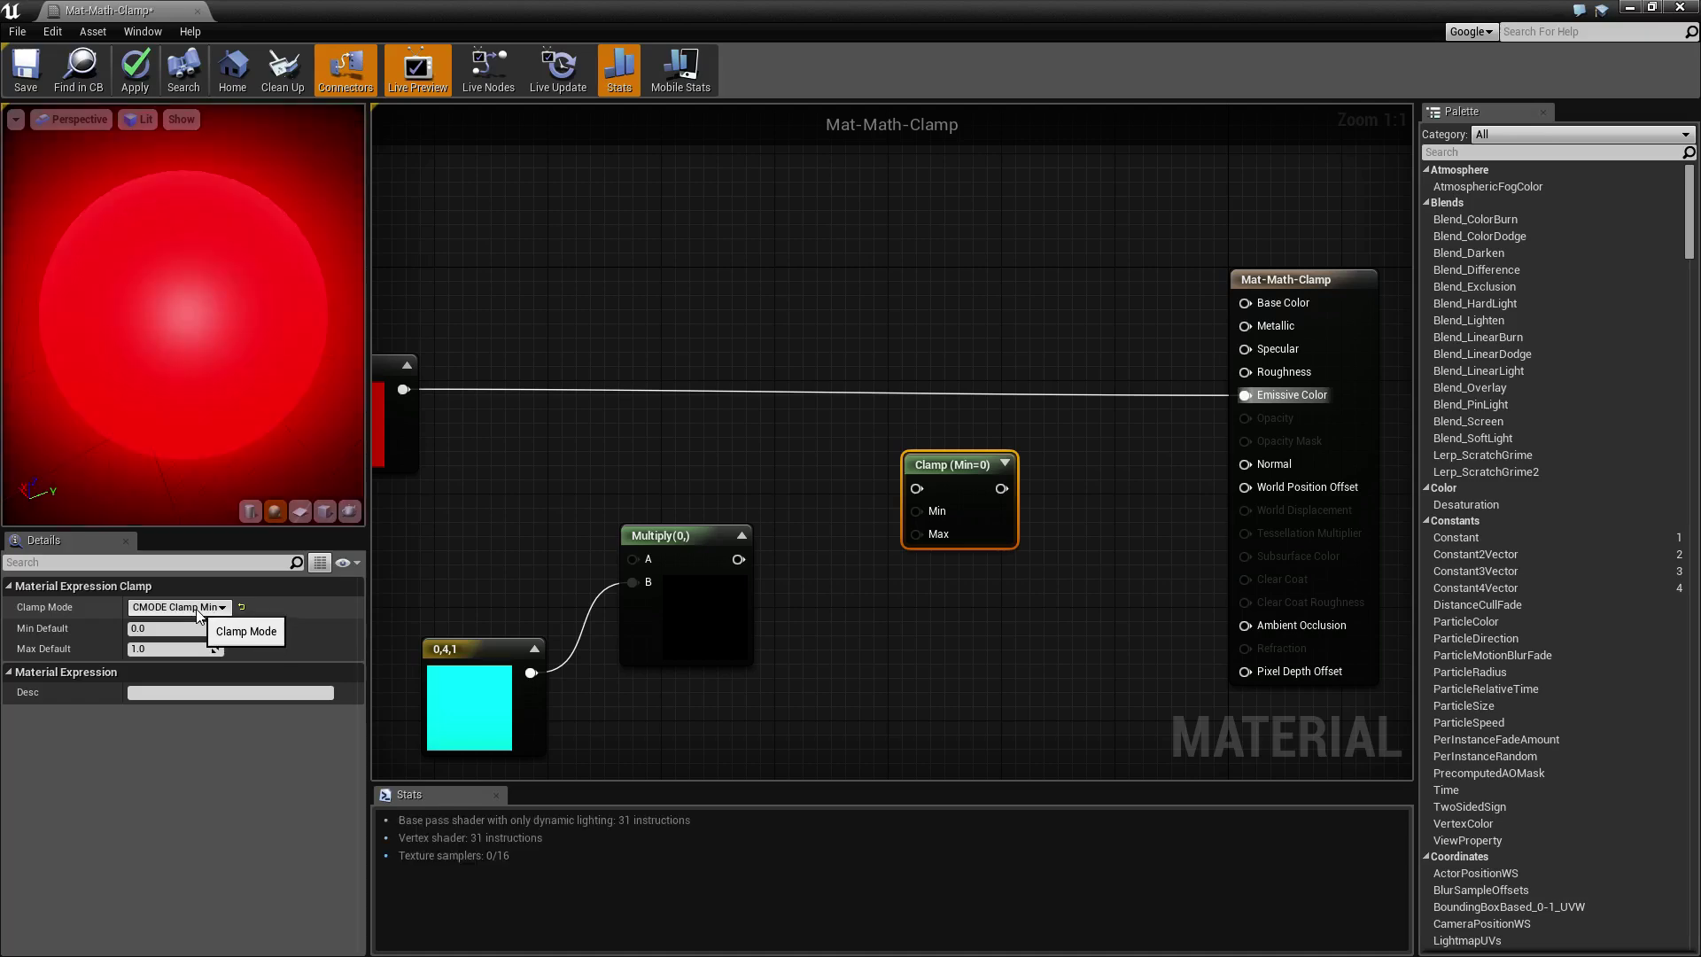
{"action": "left_click", "coordinate": [197, 611]}
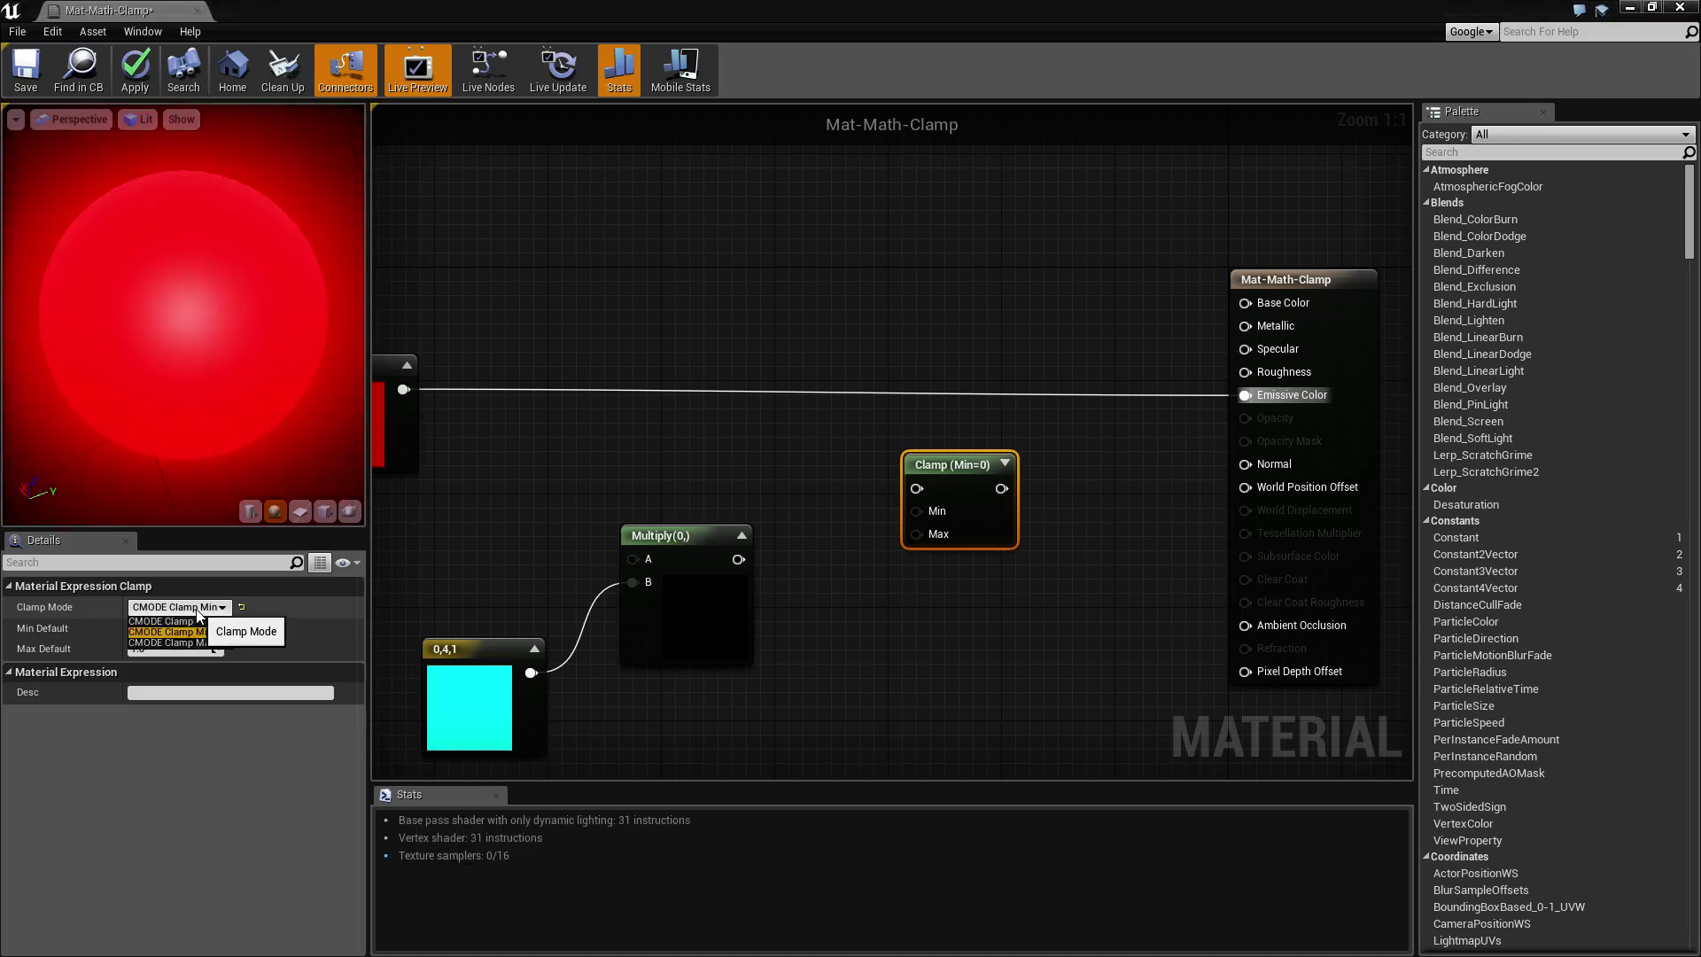
{"action": "left_click", "coordinate": [184, 645]}
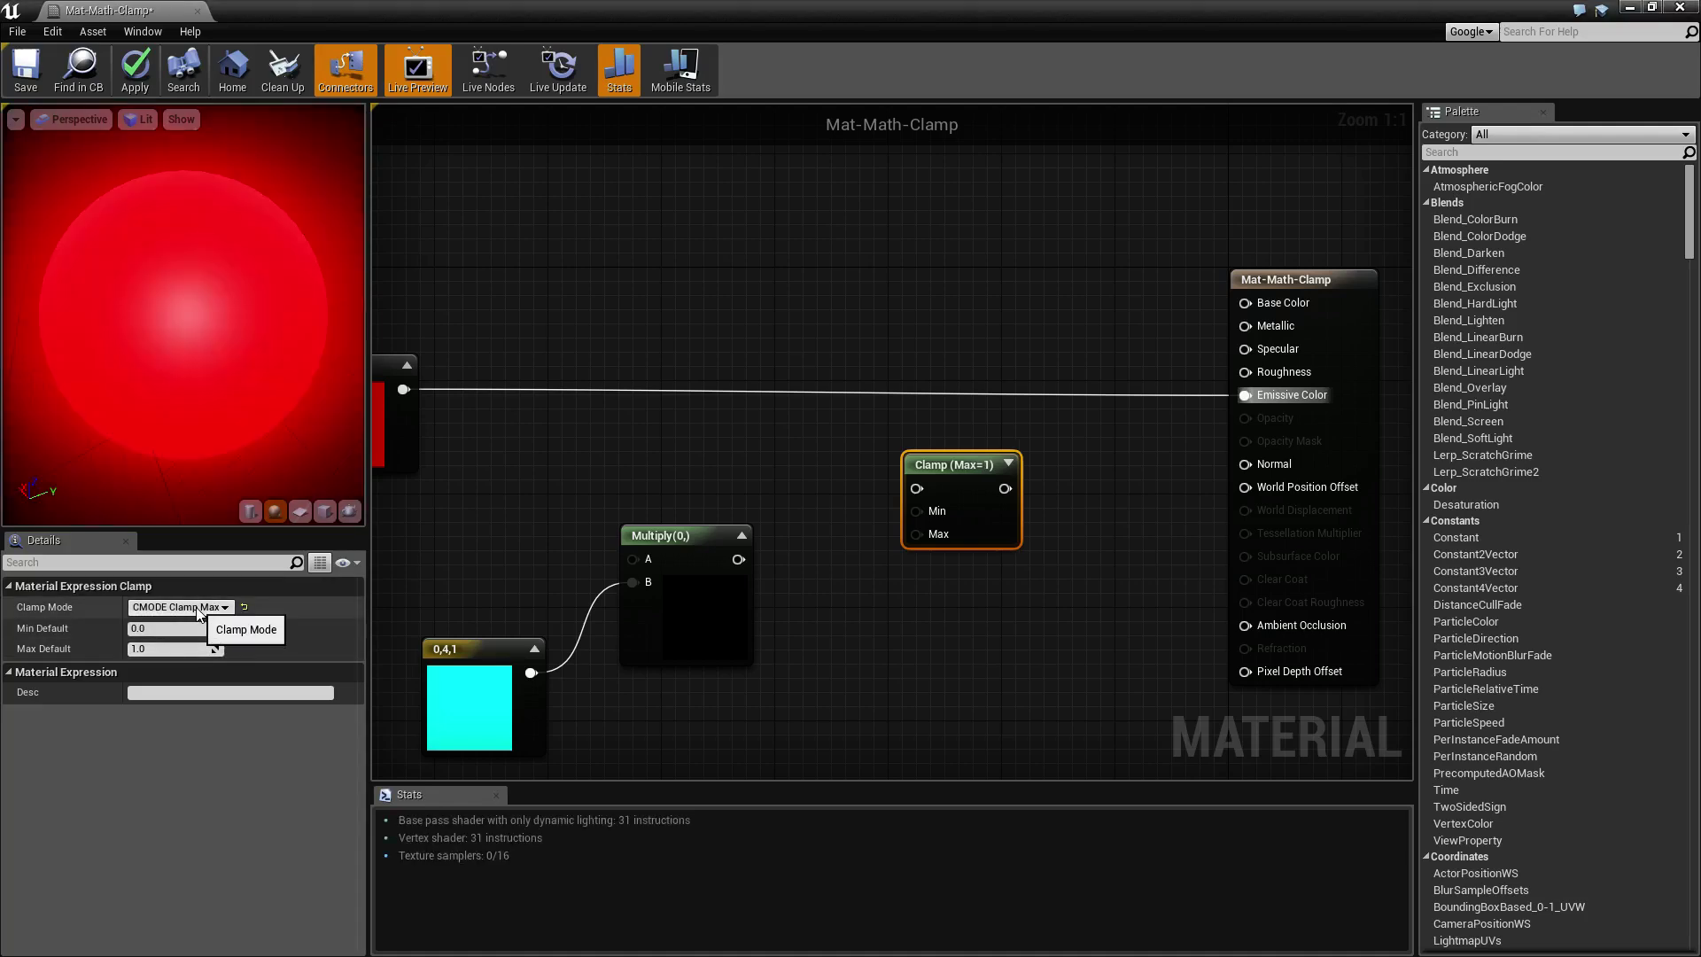
{"action": "left_click", "coordinate": [197, 608]}
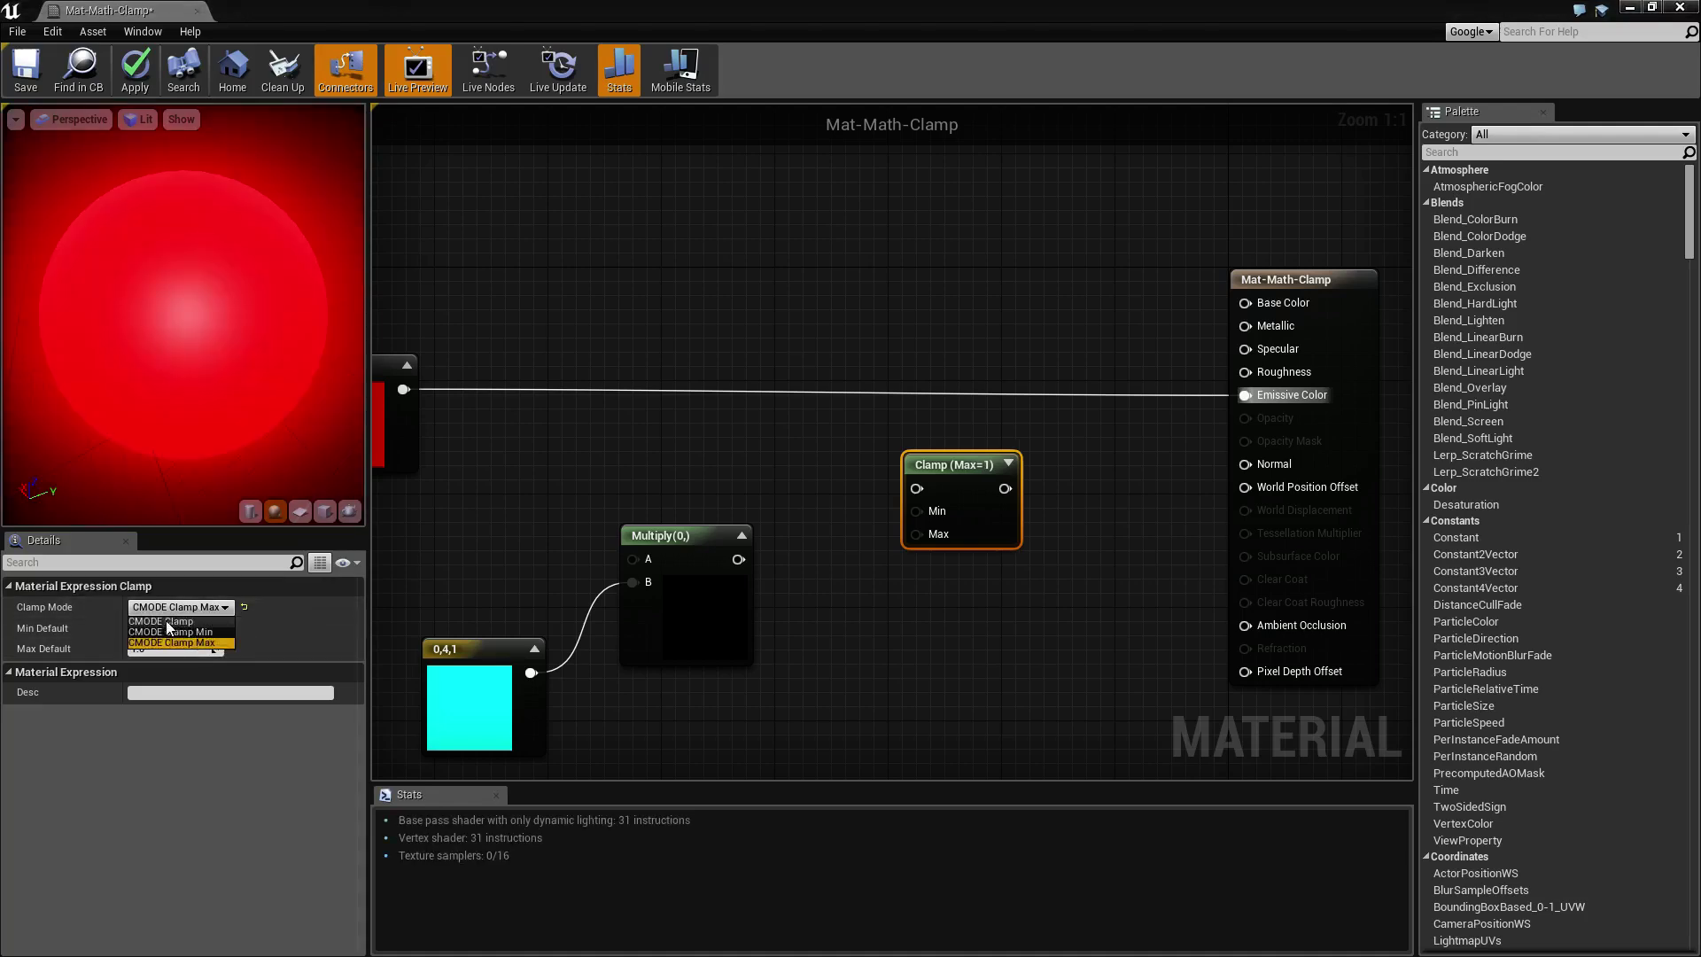
{"action": "left_click", "coordinate": [167, 620]}
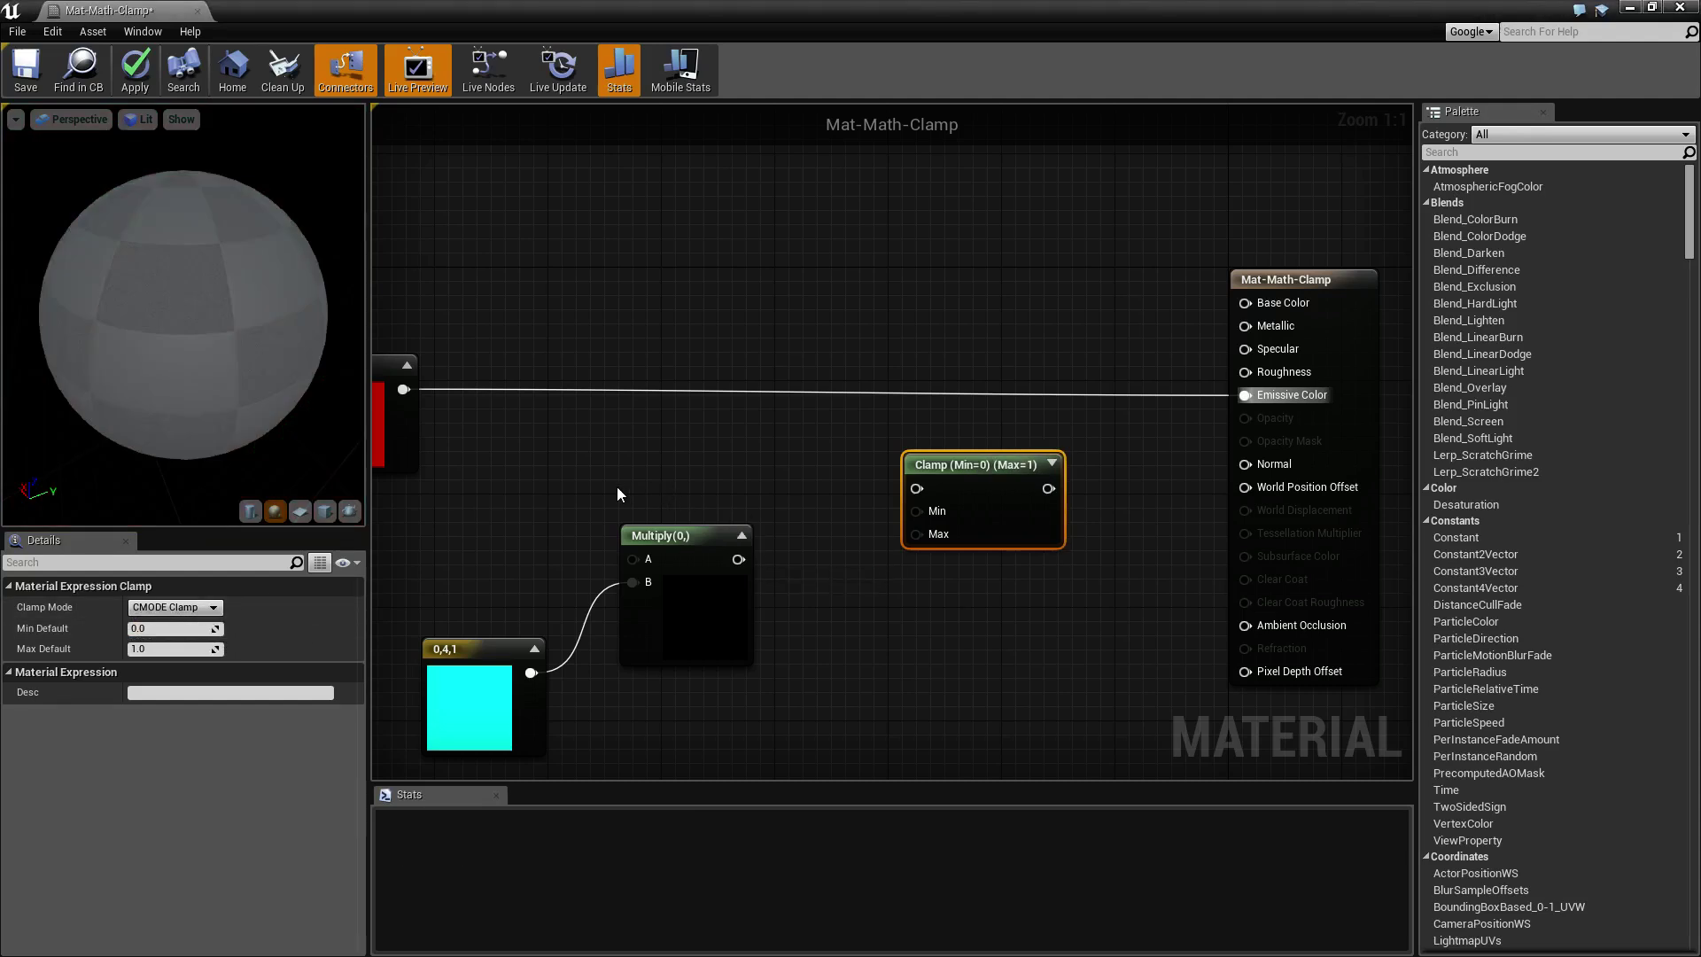
Wire the red 10,0,0 constant into Clamp and Clamp's output into Emissive Color
{"action": "right_click_drag", "start_coordinate": [624, 489], "coordinate": [676, 474]}
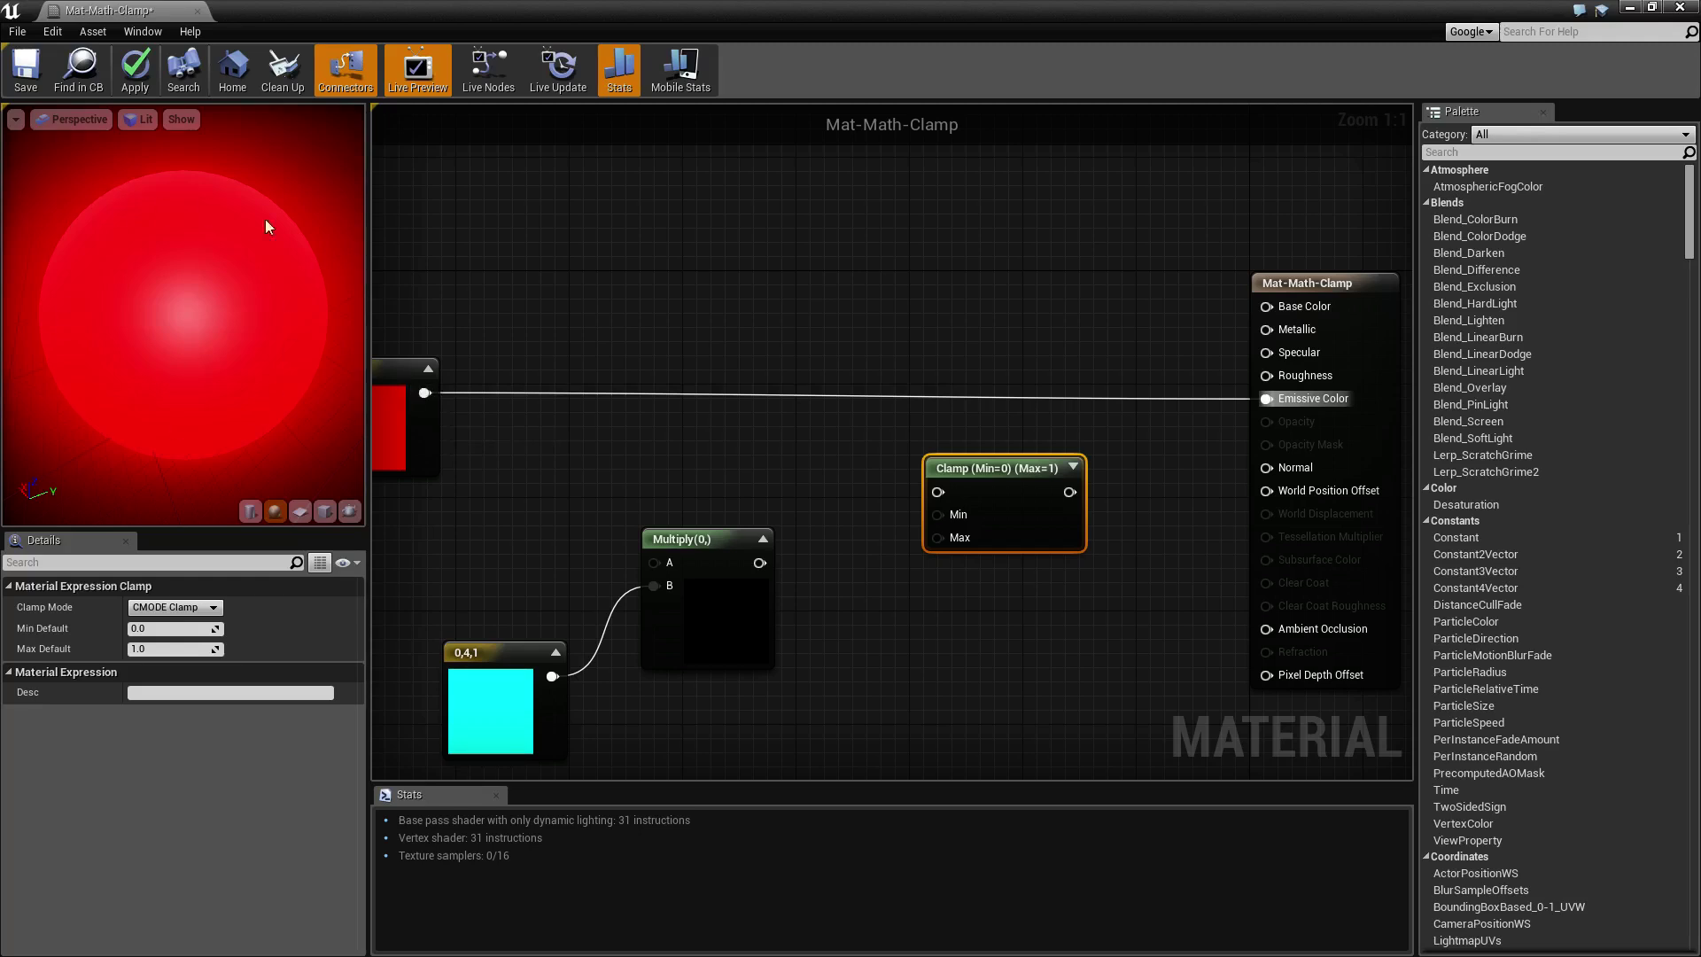
{"action": "left_click_drag", "start_coordinate": [425, 393], "coordinate": [938, 493]}
{"action": "left_click_drag", "start_coordinate": [1069, 491], "coordinate": [1285, 401]}
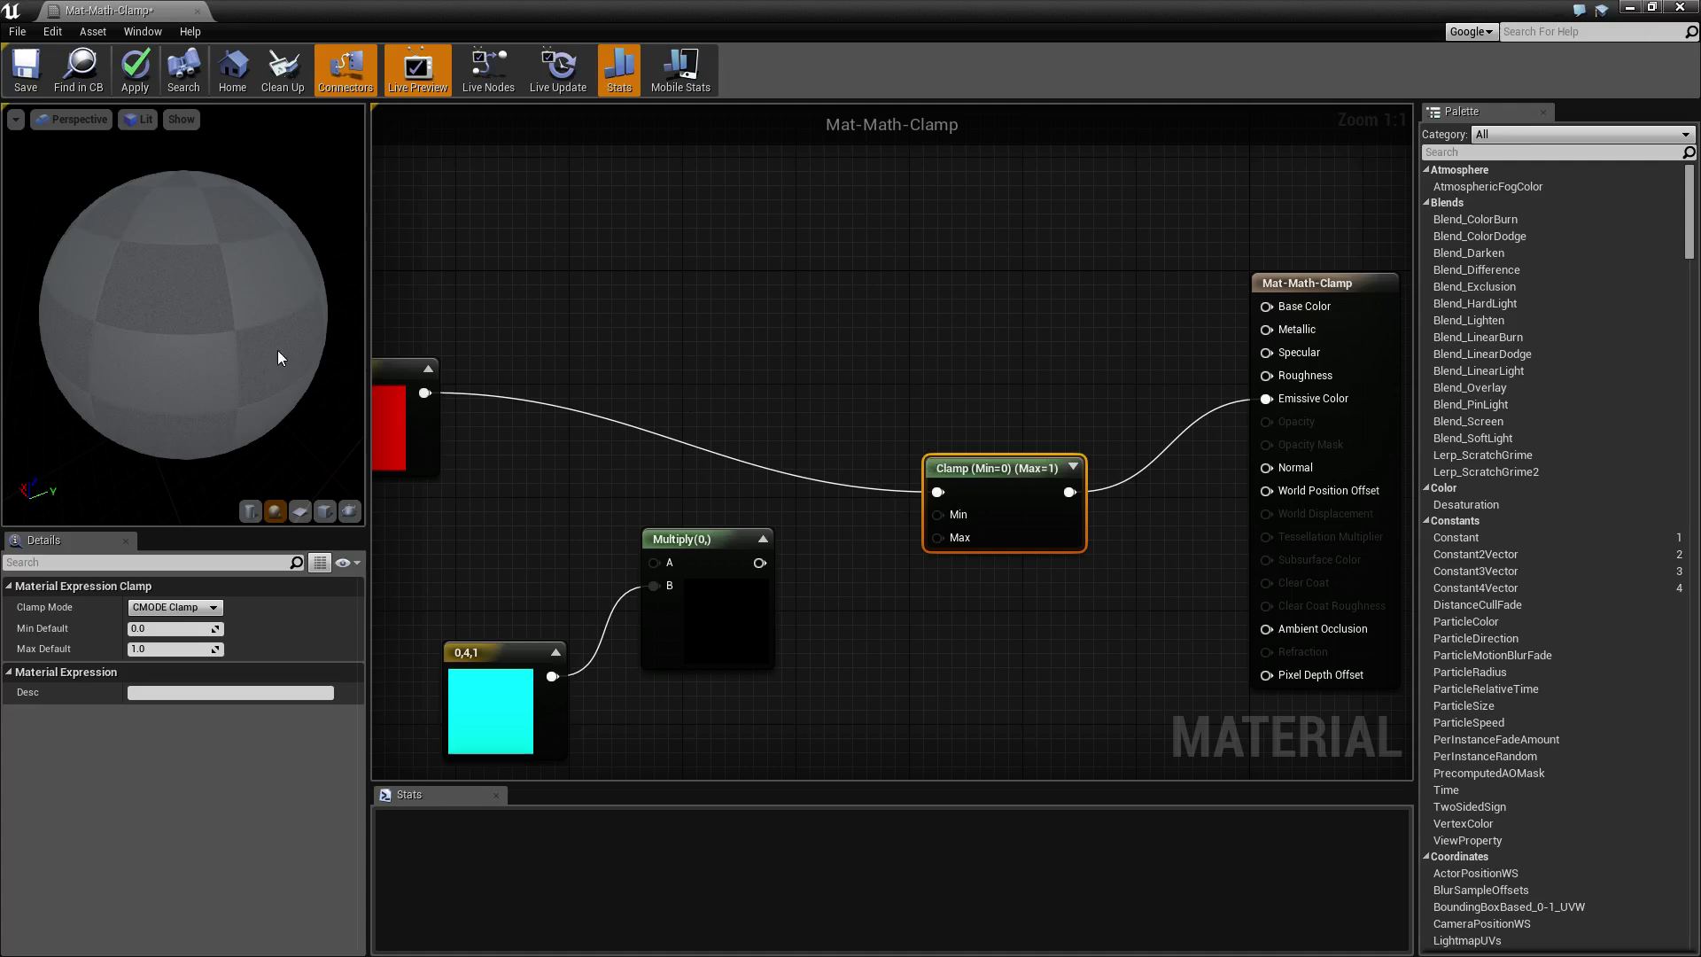
{"action": "left_click_drag", "start_coordinate": [220, 331], "coordinate": [202, 320]}
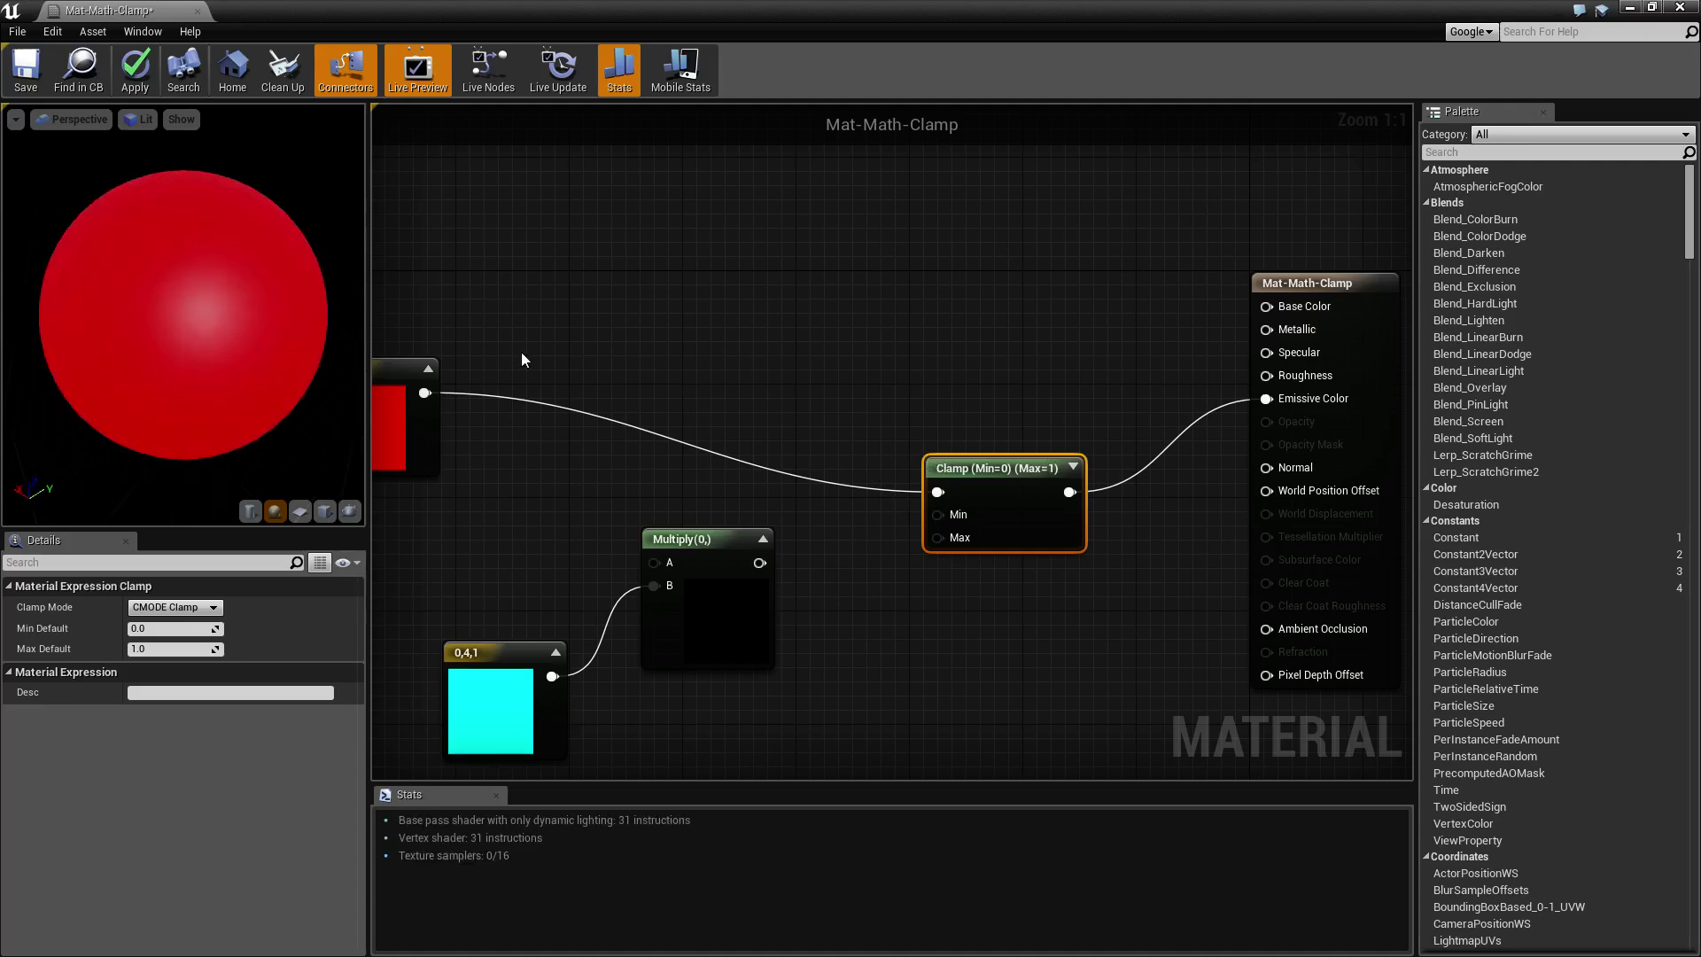
Select the red constant, then the Clamp node to review its limits
{"action": "right_click_drag", "start_coordinate": [548, 344], "coordinate": [684, 344]}
{"action": "left_click", "coordinate": [491, 379]}
{"action": "right_click_drag", "start_coordinate": [793, 356], "coordinate": [760, 346]}
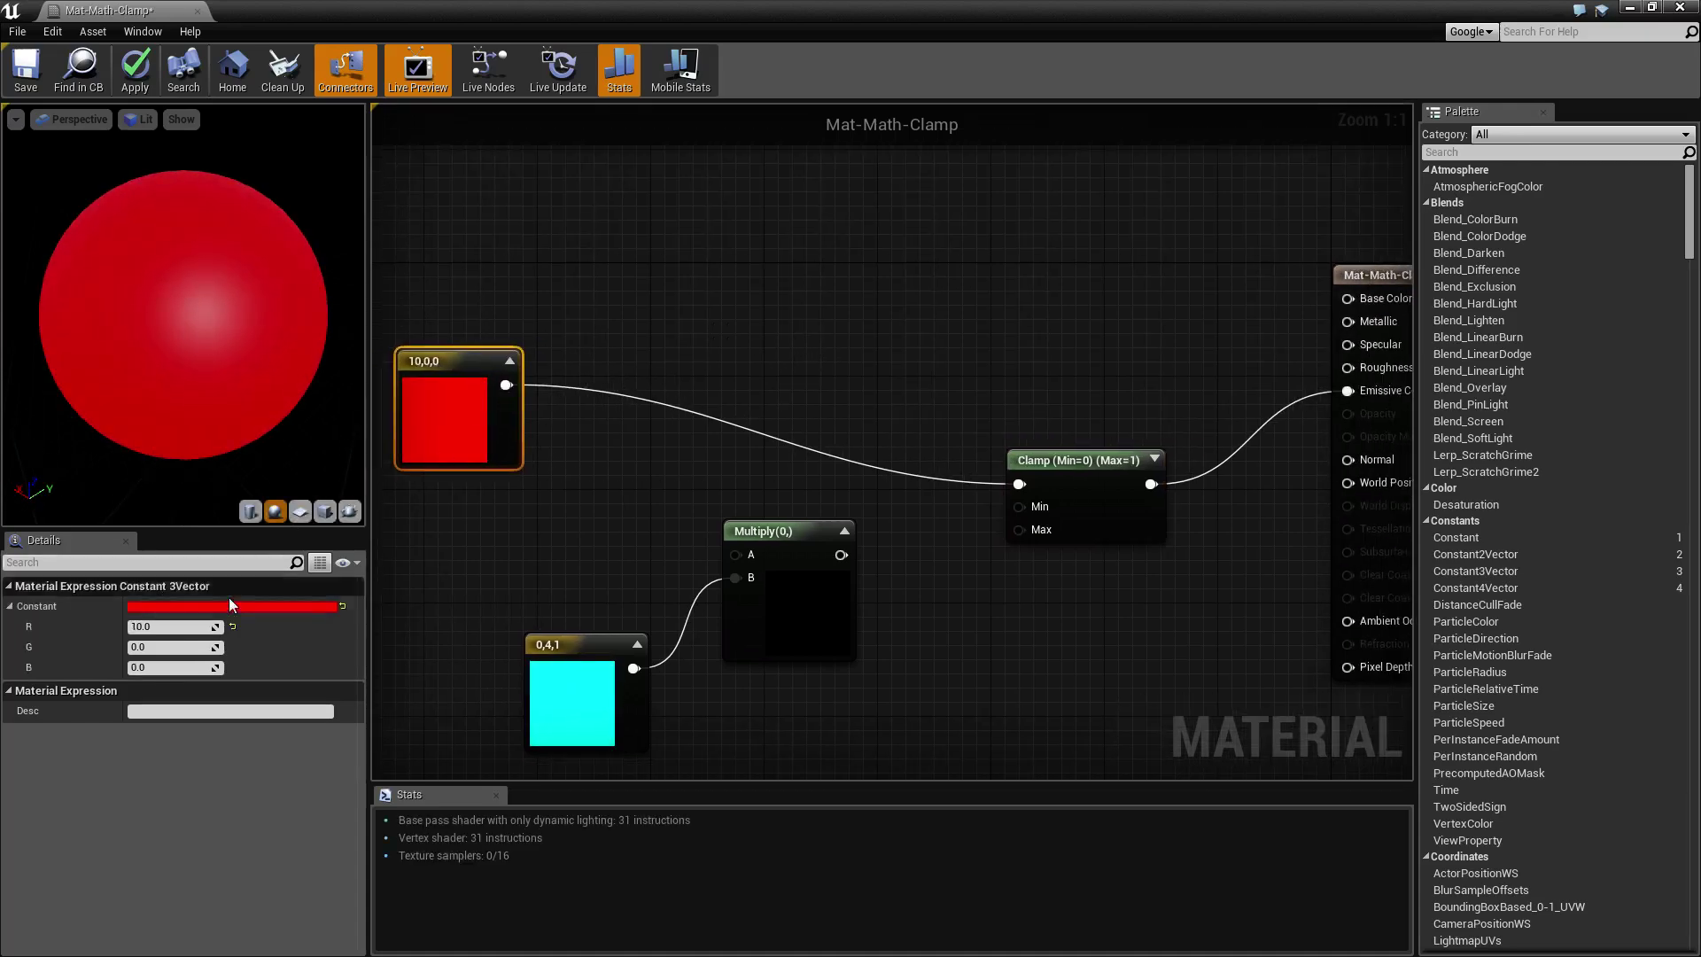
{"action": "left_click", "coordinate": [1080, 464]}
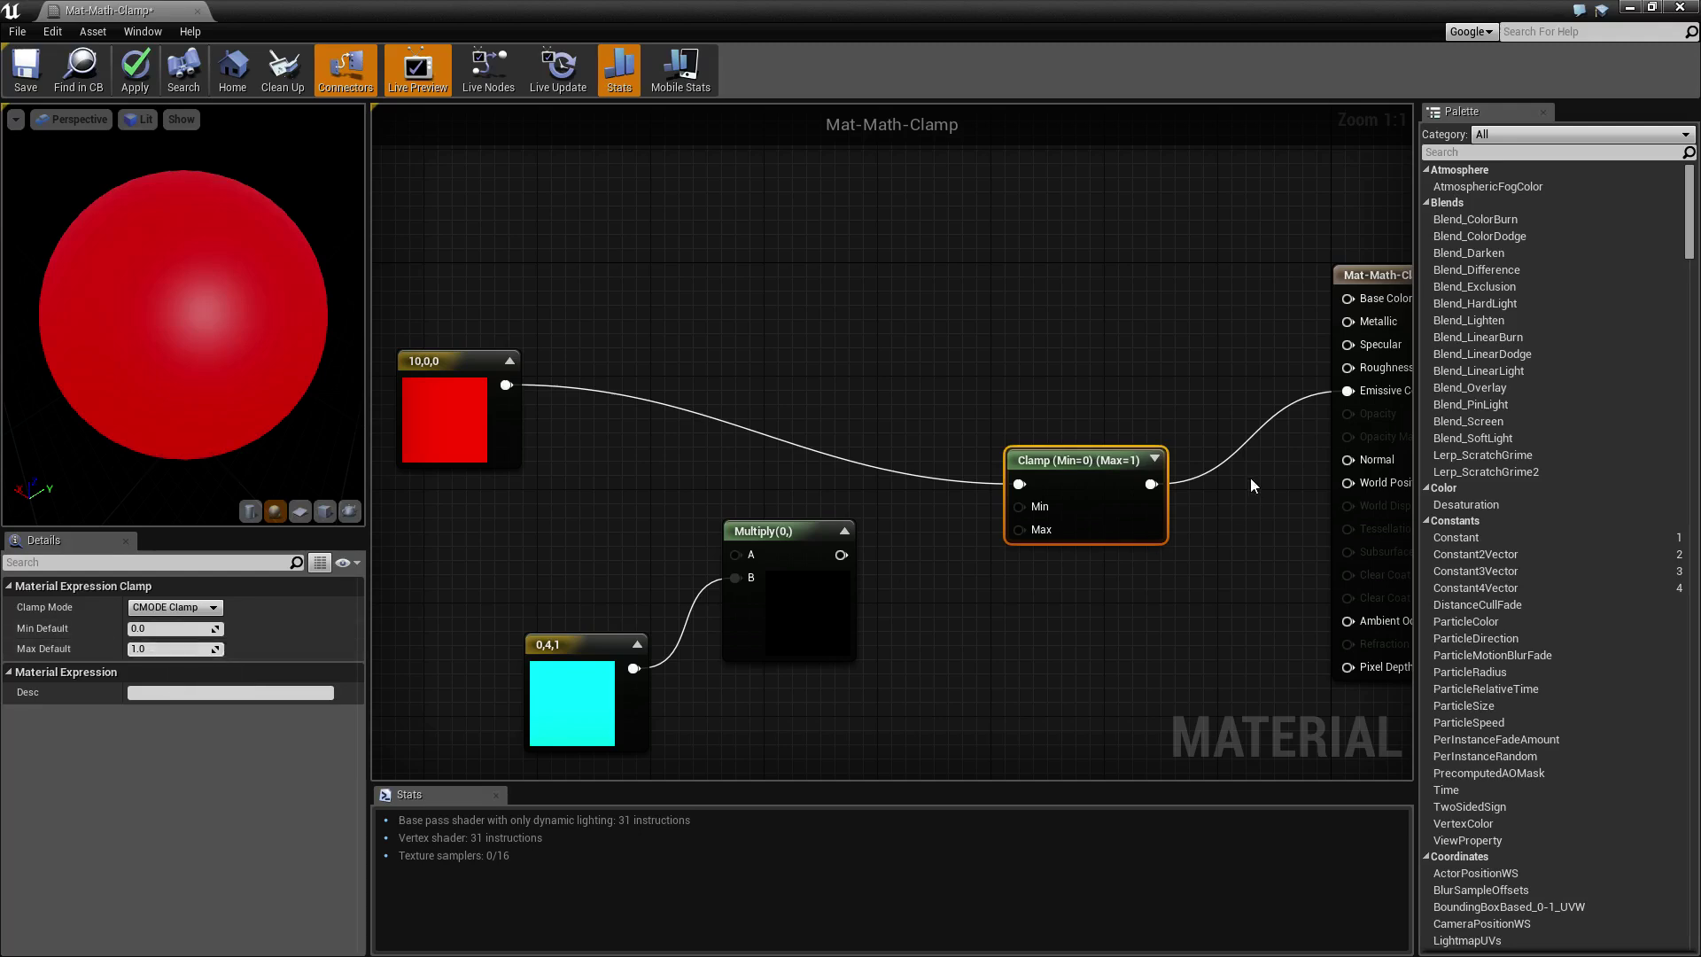
Move the red 10,0,0 constant to the right, closer to the Multiply node
{"action": "right_click_drag", "start_coordinate": [1247, 470], "coordinate": [1202, 476]}
{"action": "right_click_drag", "start_coordinate": [632, 325], "coordinate": [688, 323]}
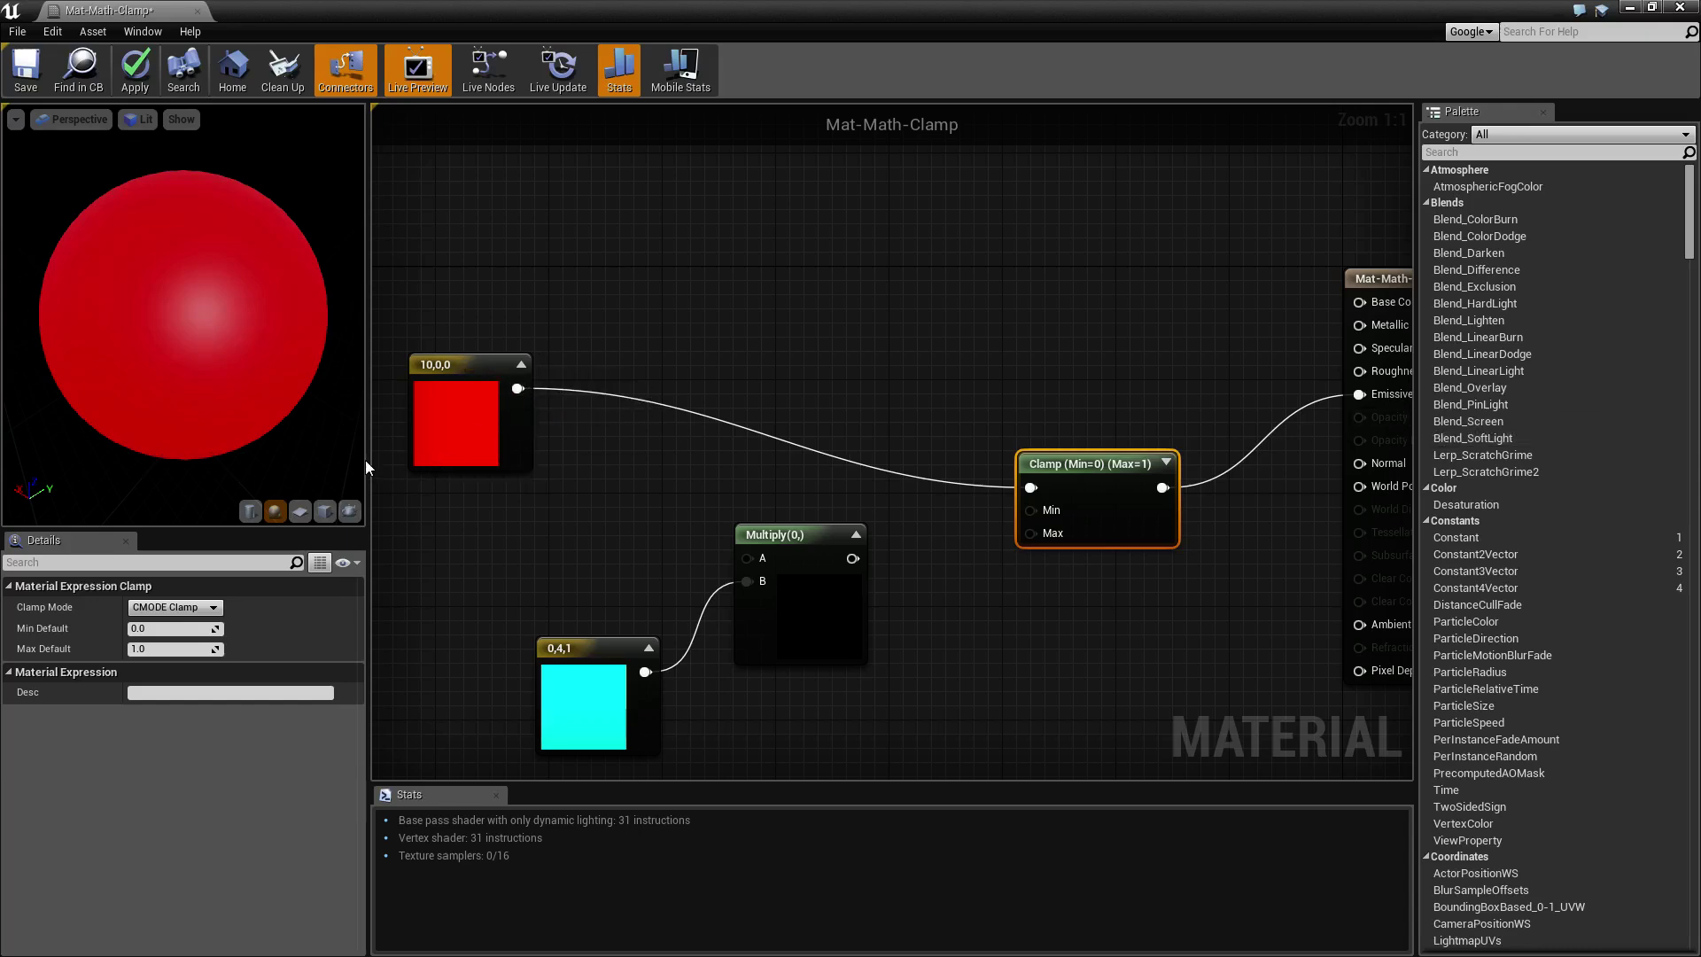
{"action": "left_click_drag", "start_coordinate": [467, 366], "coordinate": [553, 370]}
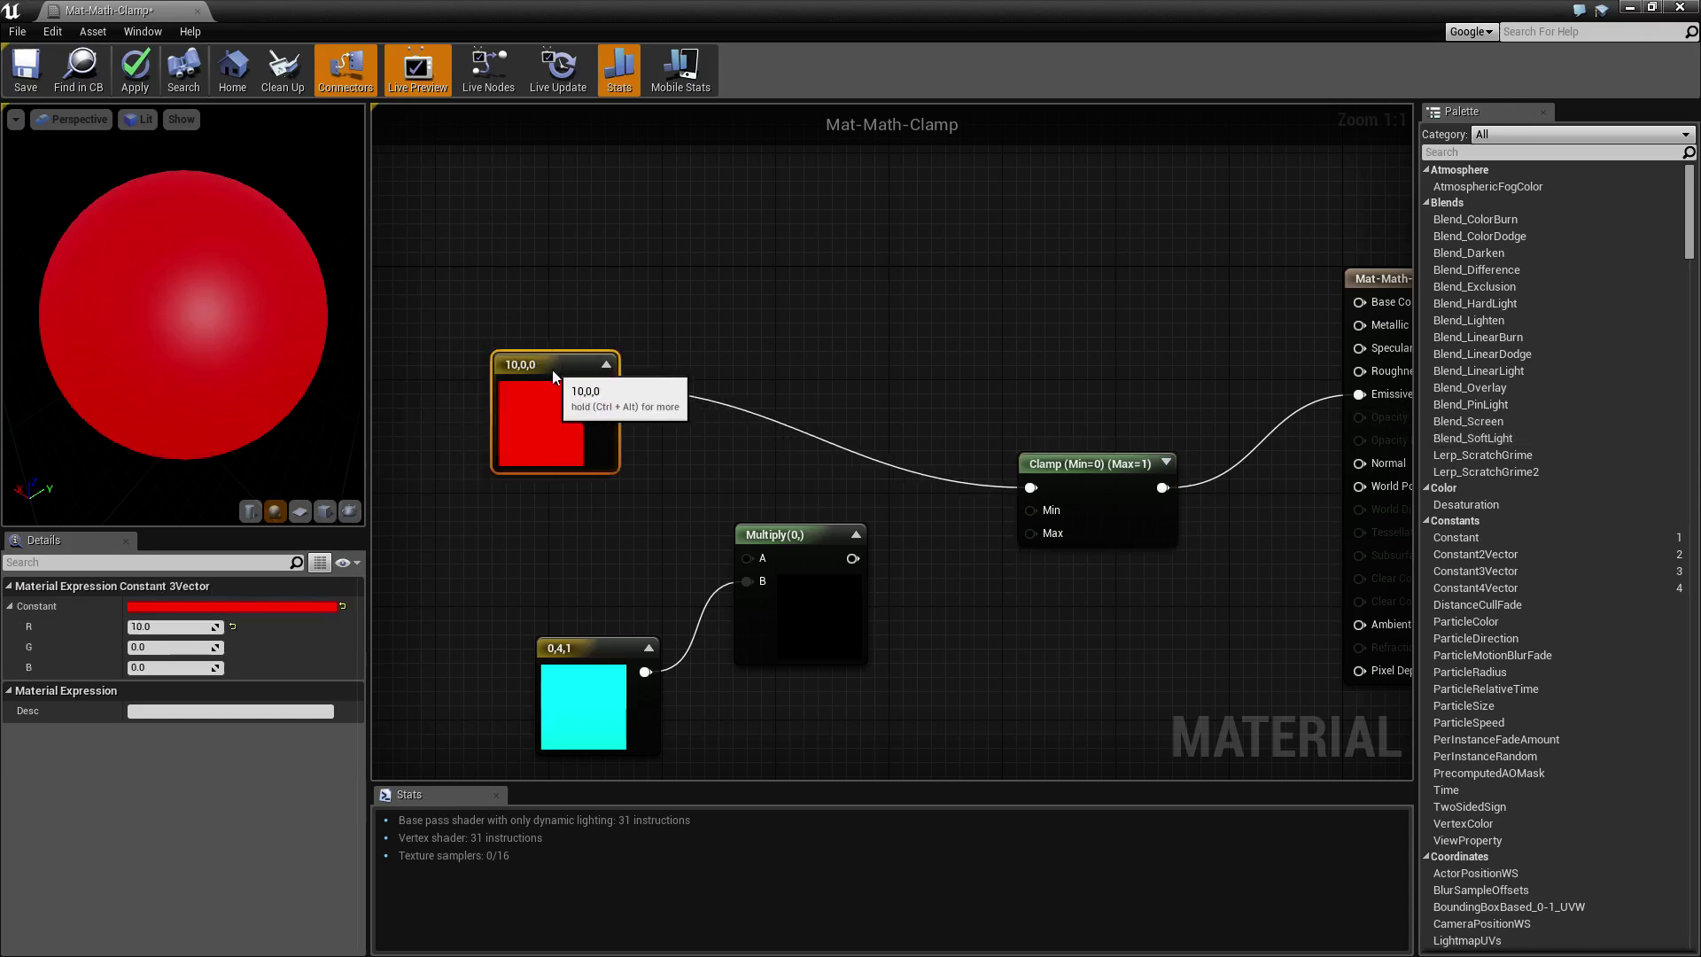
{"action": "right_click_drag", "start_coordinate": [929, 366], "coordinate": [913, 328]}
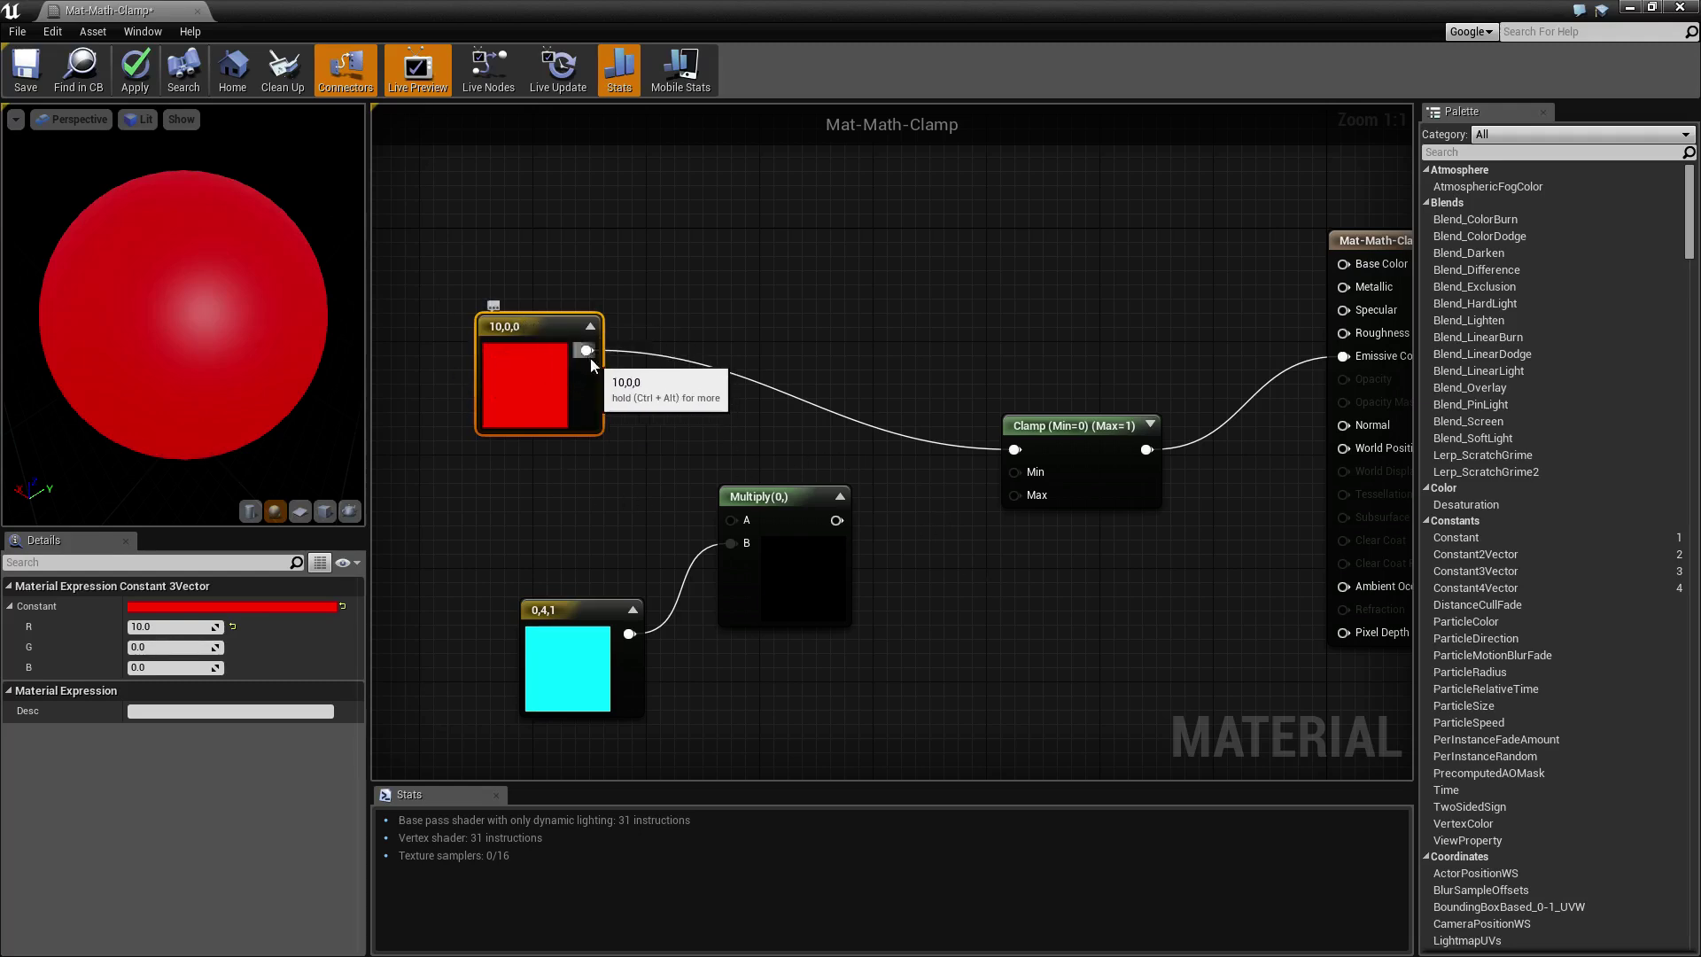
Feed Multiply A with the constant, set its G to 10 (yellow 10,10,0), and wire Multiply to Emissive Color
{"action": "left_click_drag", "start_coordinate": [587, 351], "coordinate": [734, 521]}
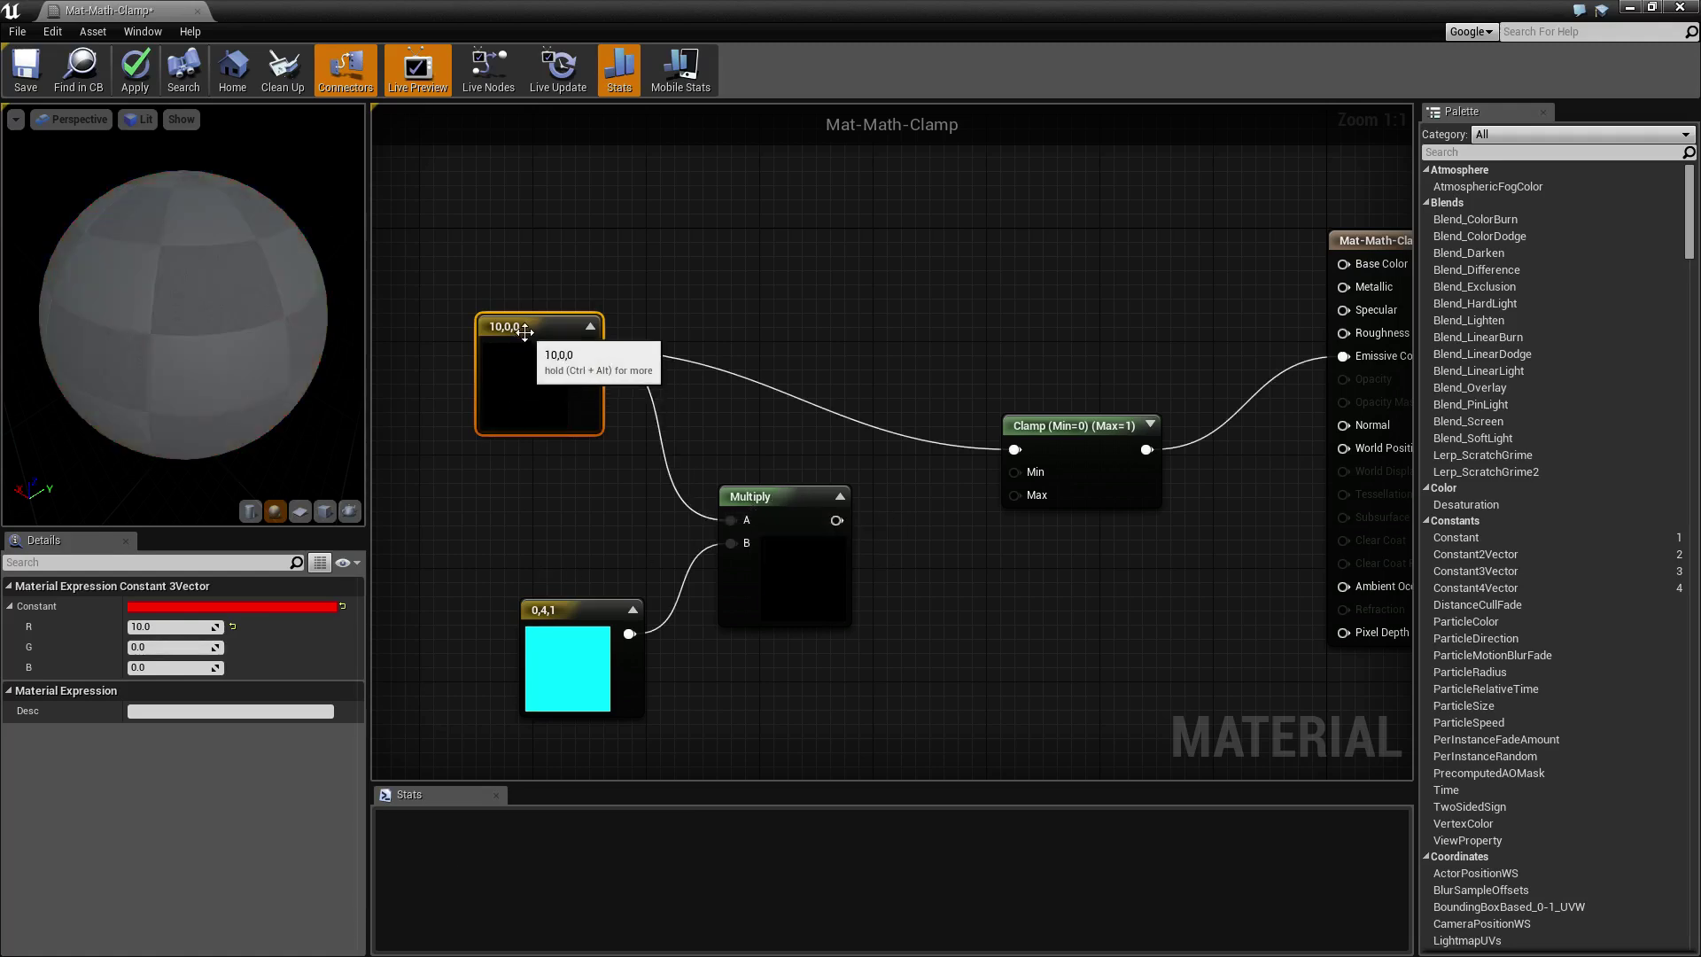
{"action": "left_click", "coordinate": [178, 648]}
{"action": "type", "text": "1"}
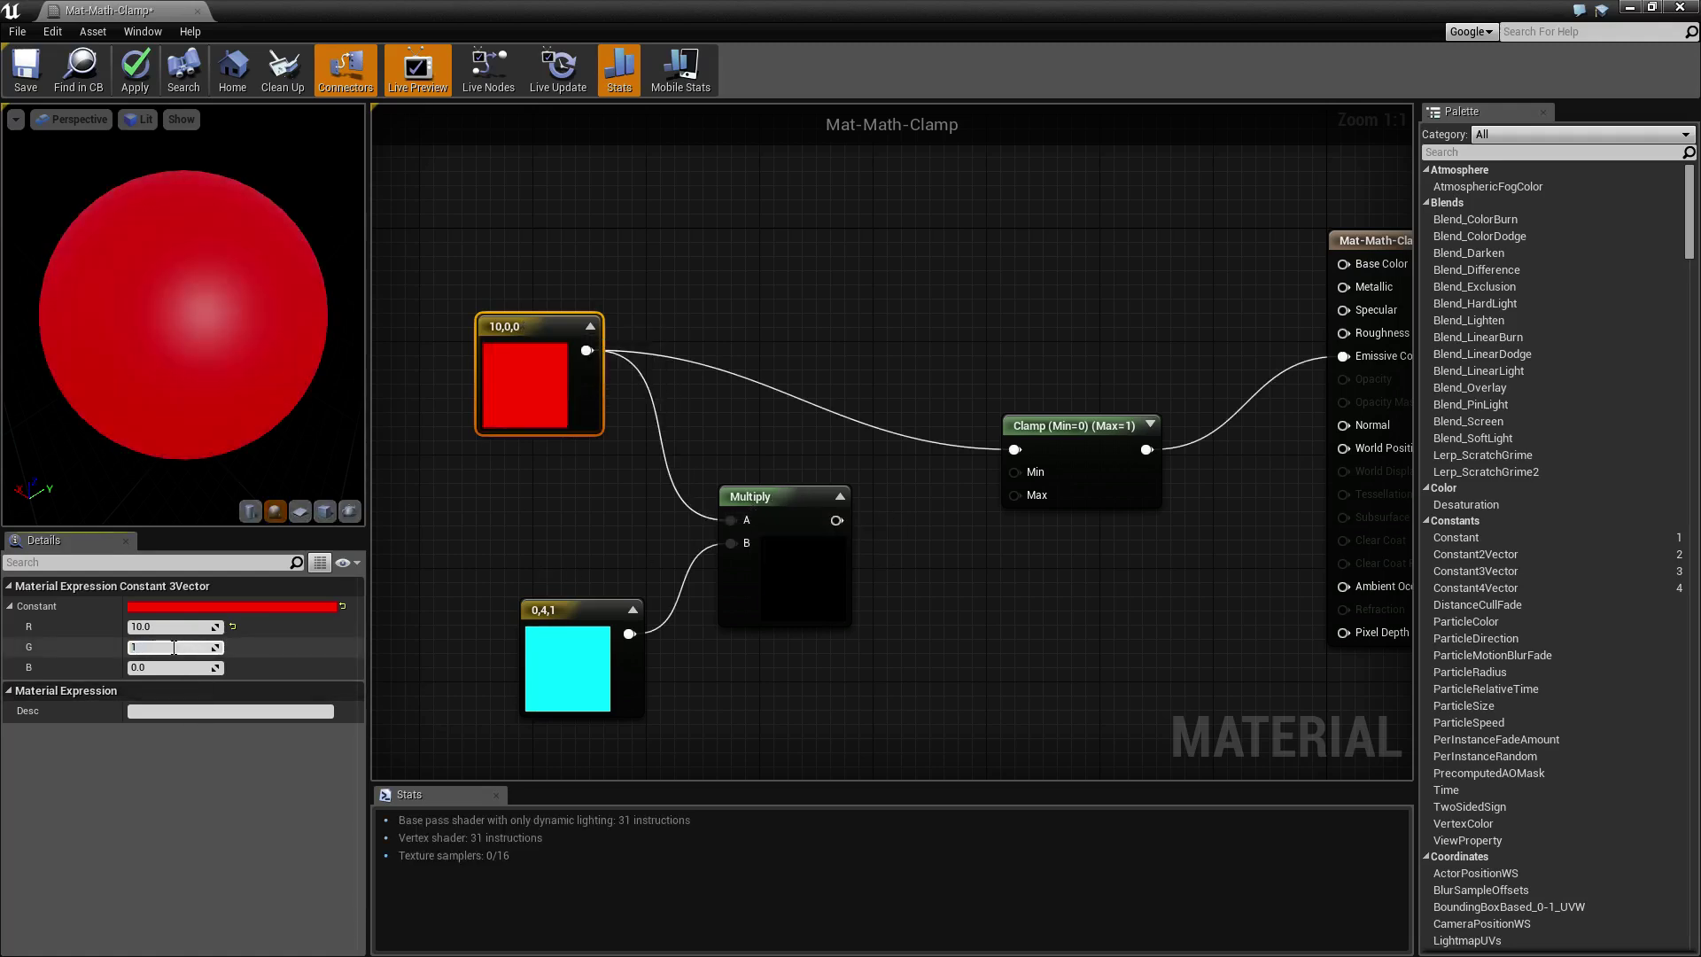
{"action": "type", "text": "0"}
{"action": "key", "text": "Return"}
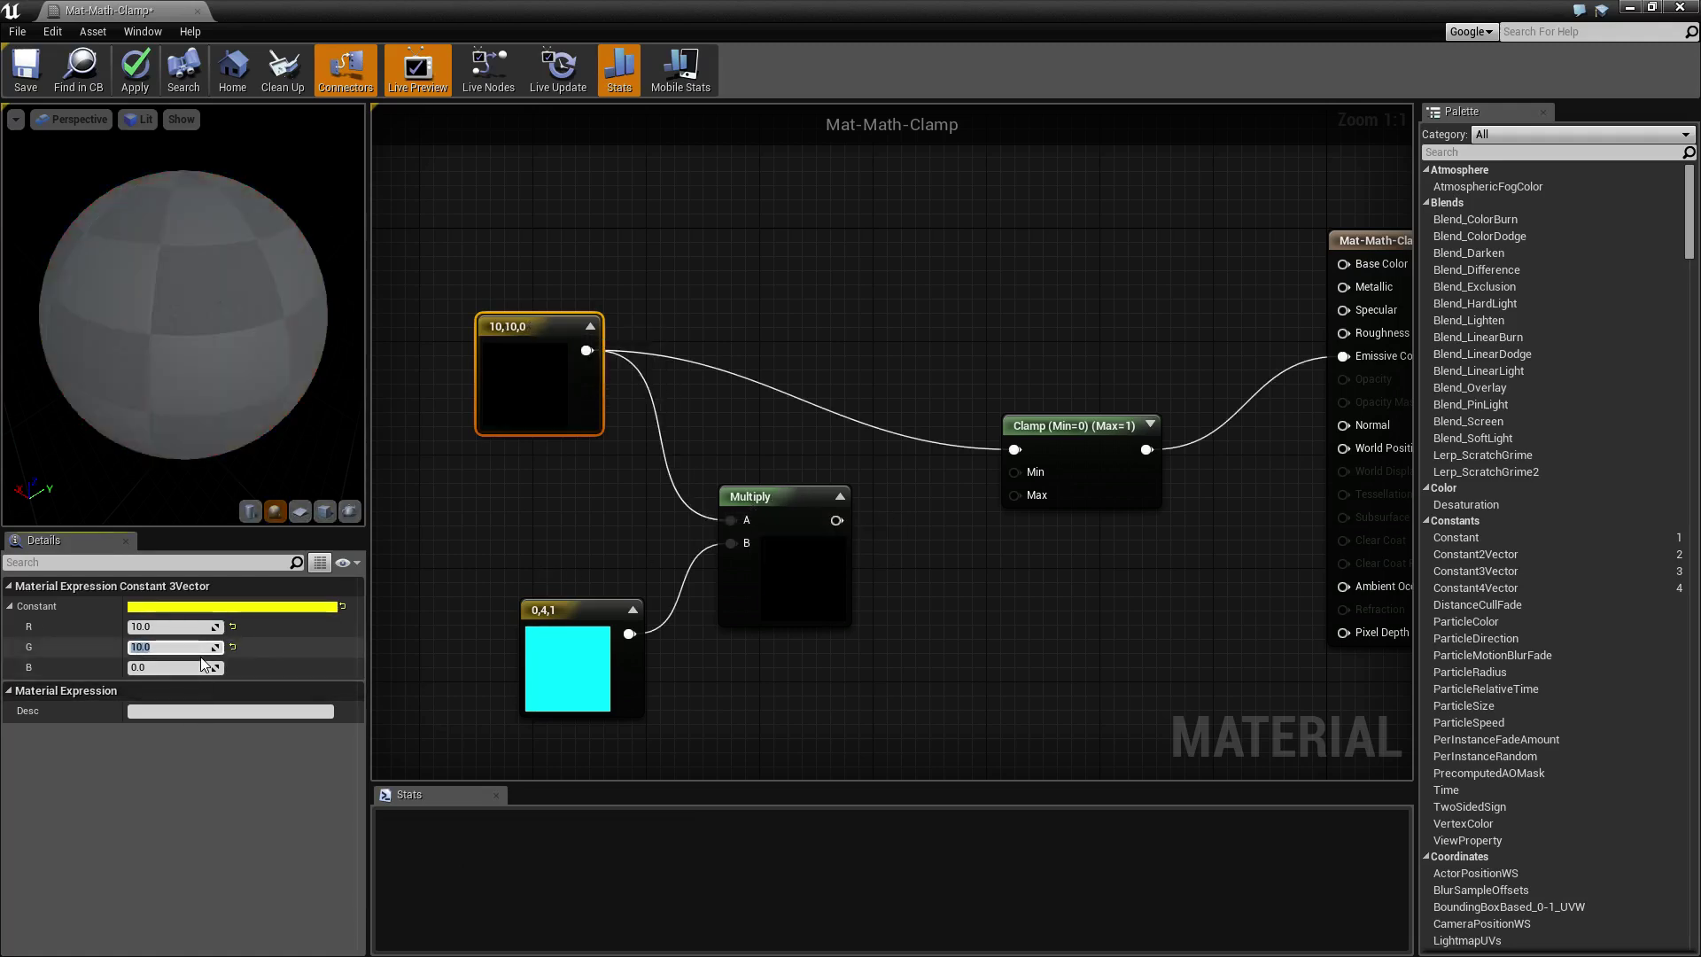
{"action": "left_click", "coordinate": [1014, 450], "text": "alt"}
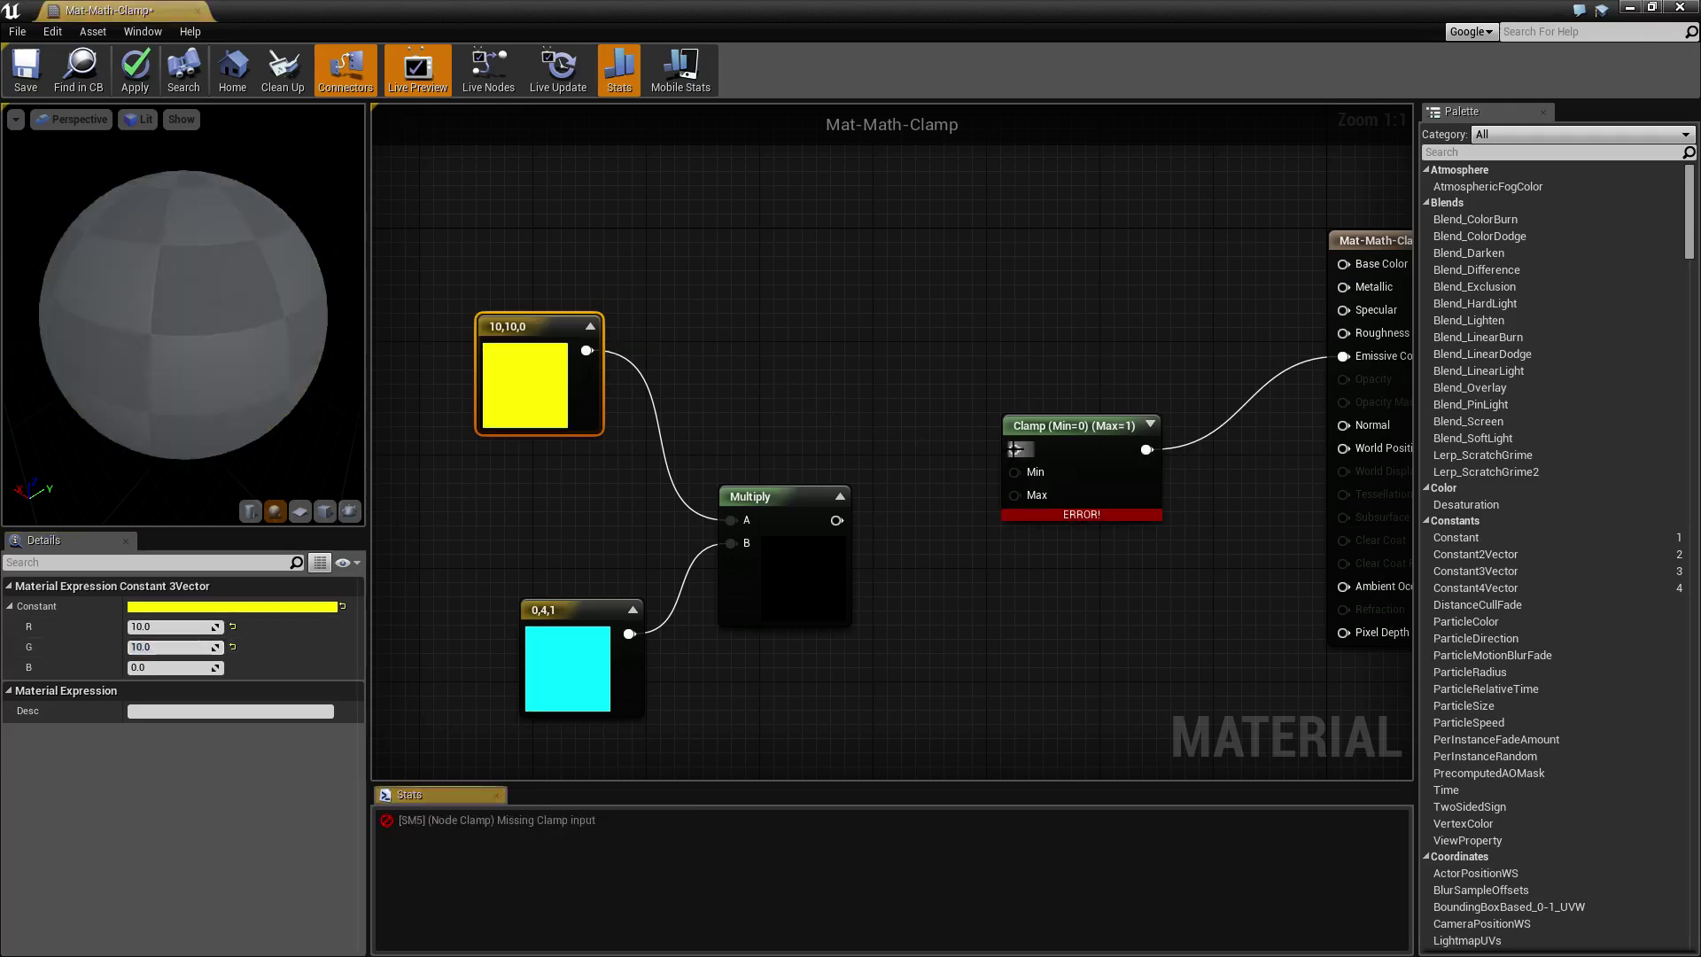
{"action": "left_click_drag", "start_coordinate": [836, 520], "coordinate": [1345, 356]}
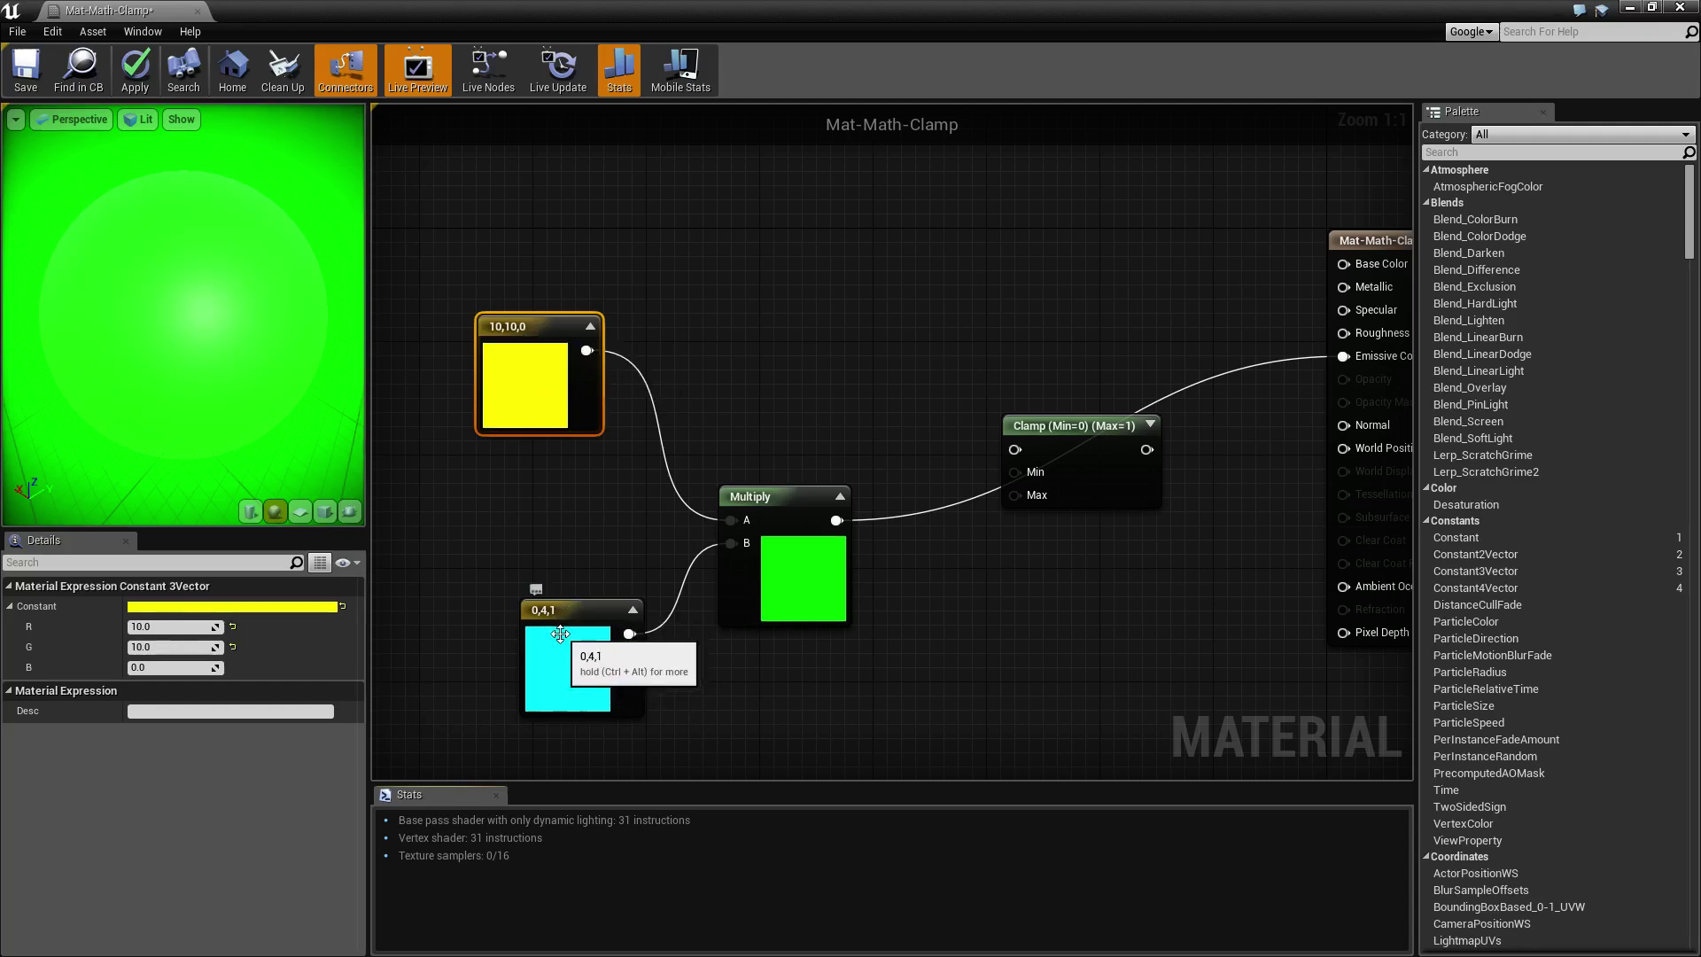
Connect the Multiply result to Clamp's input and Clamp's output to Emissive Color
{"action": "right_click_drag", "start_coordinate": [417, 535], "coordinate": [493, 415]}
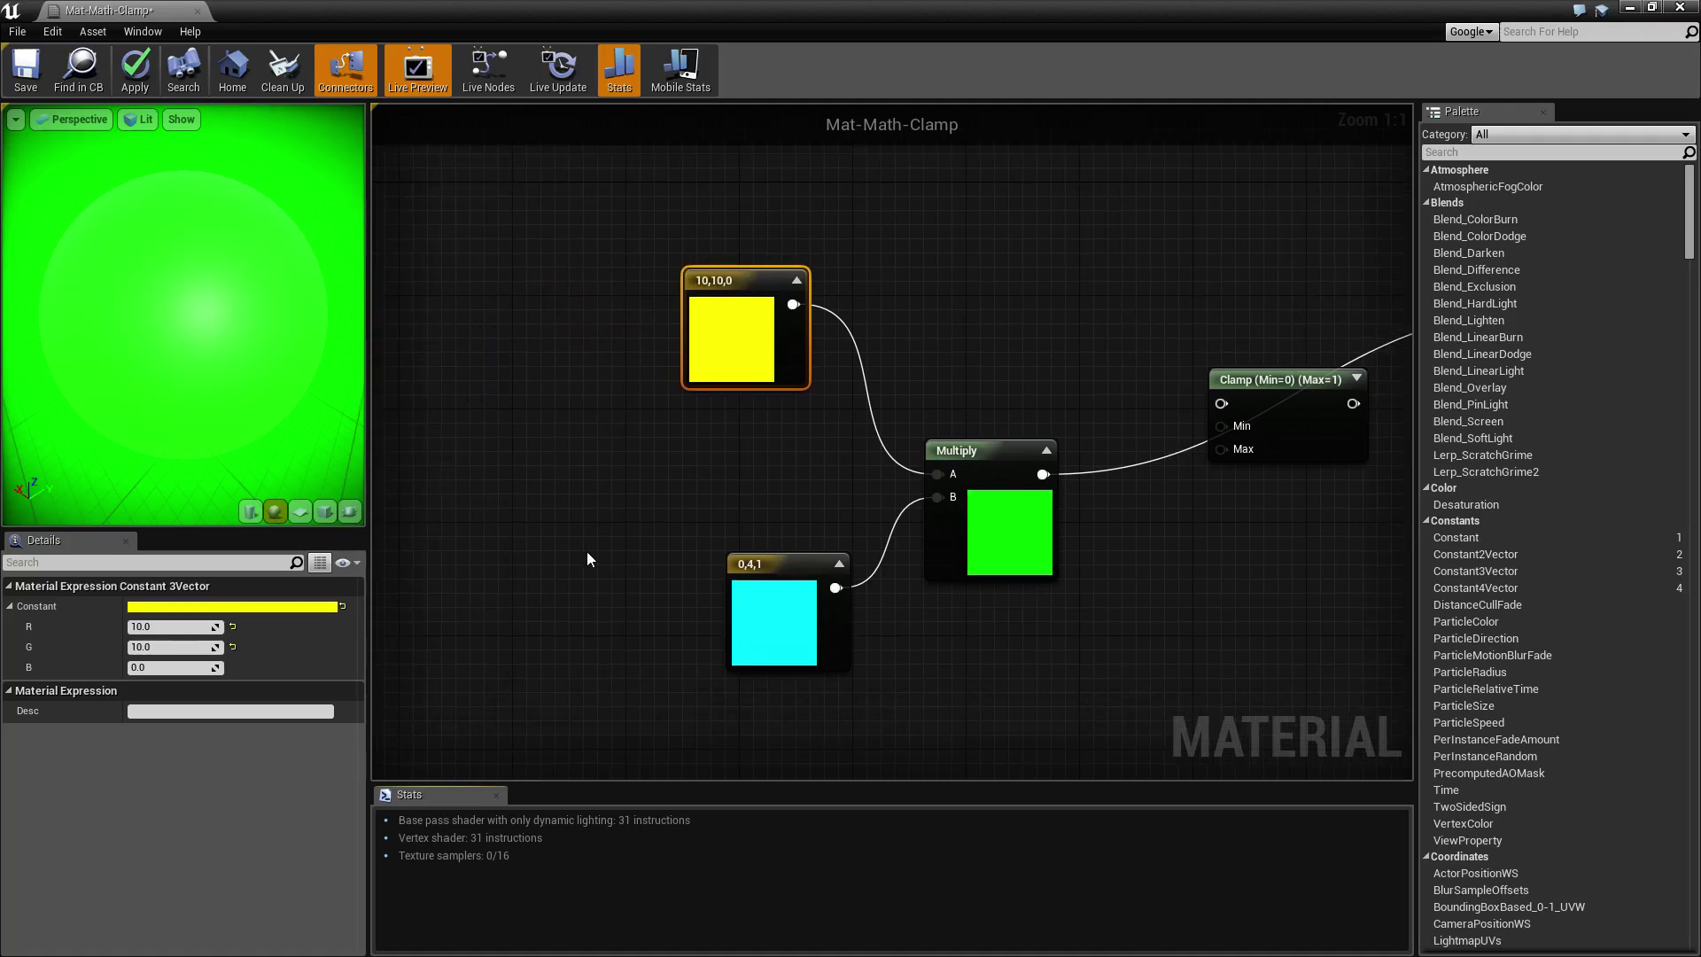
{"action": "right_click_drag", "start_coordinate": [725, 512], "coordinate": [679, 545]}
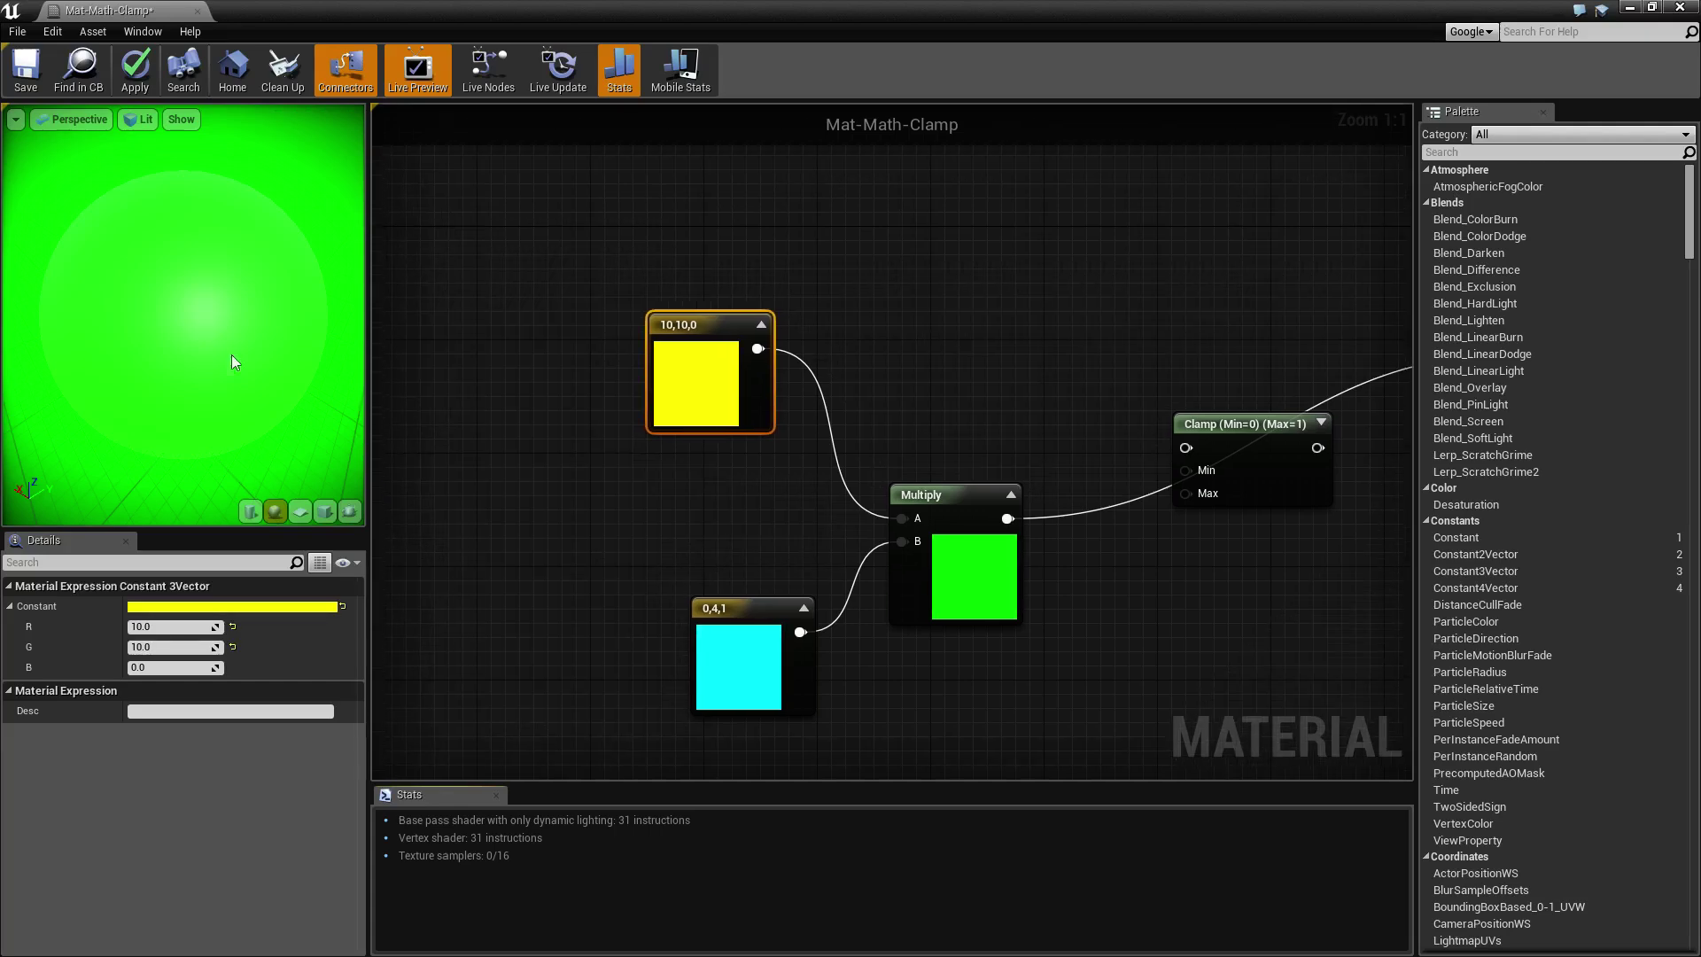
{"action": "left_click_drag", "start_coordinate": [198, 331], "coordinate": [173, 281]}
{"action": "right_click_drag", "start_coordinate": [741, 514], "coordinate": [620, 571]}
{"action": "left_click_drag", "start_coordinate": [808, 539], "coordinate": [988, 468]}
{"action": "left_click_drag", "start_coordinate": [1118, 469], "coordinate": [1315, 376]}
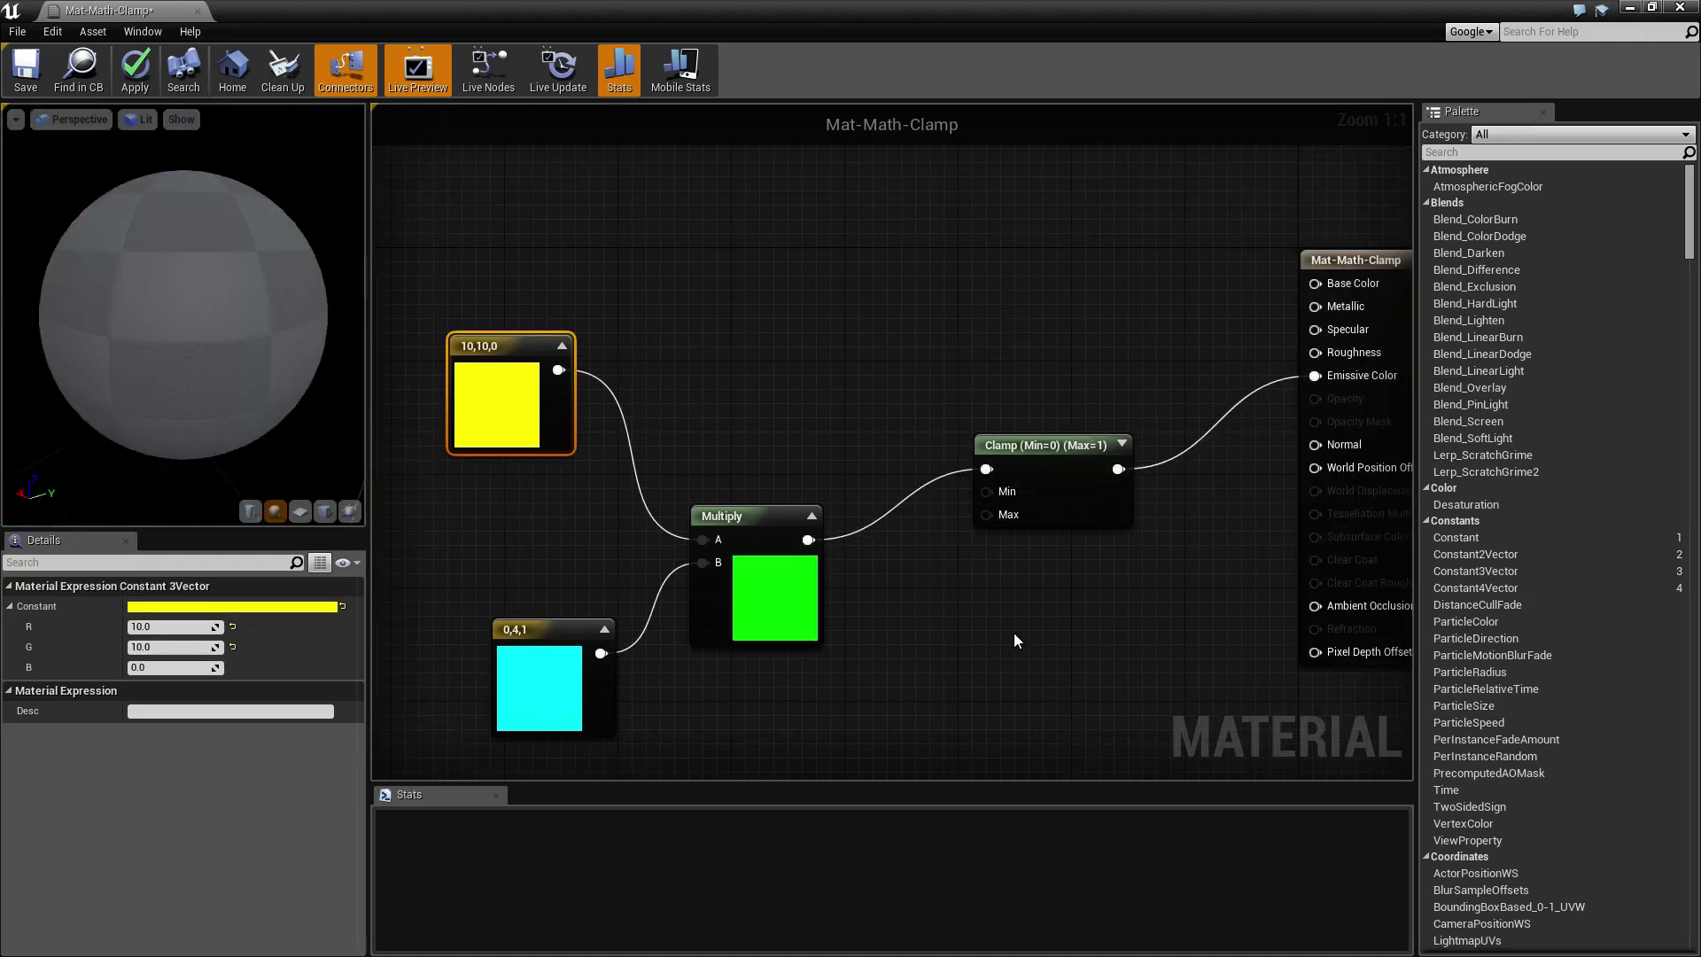
Select the Clamp node to show its Min 0 and Max 1 settings
{"action": "right_click_drag", "start_coordinate": [952, 667], "coordinate": [1038, 652]}
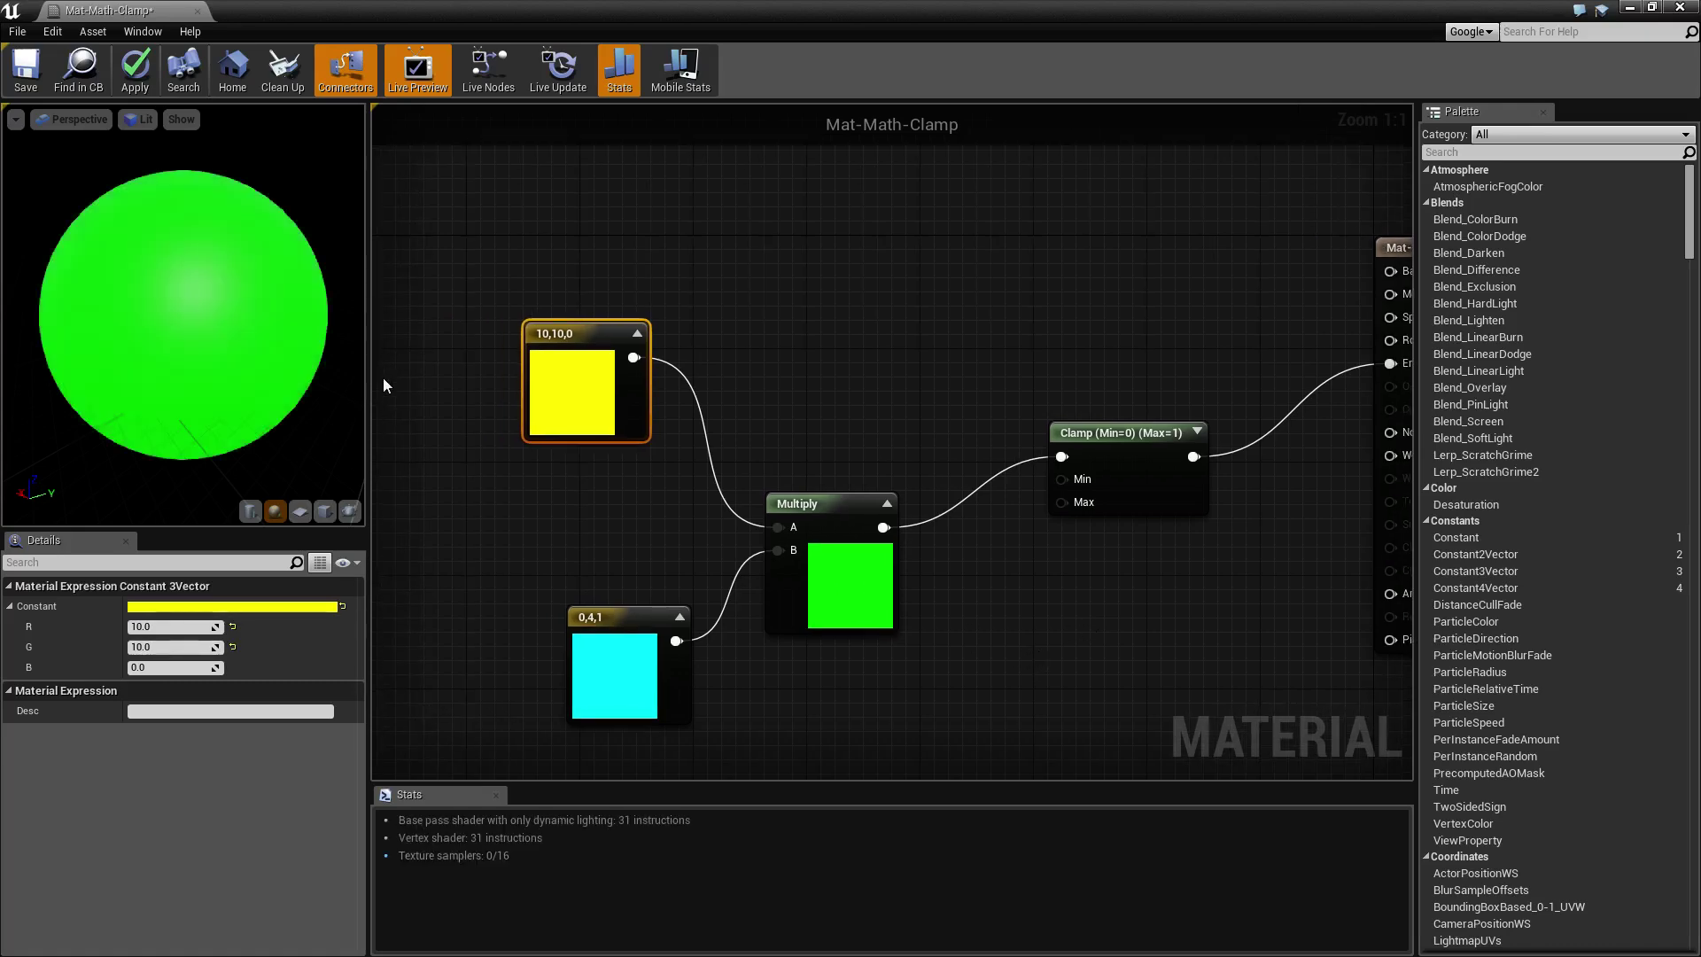
{"action": "left_click_drag", "start_coordinate": [360, 368], "coordinate": [328, 386]}
{"action": "right_click_drag", "start_coordinate": [1038, 590], "coordinate": [862, 588]}
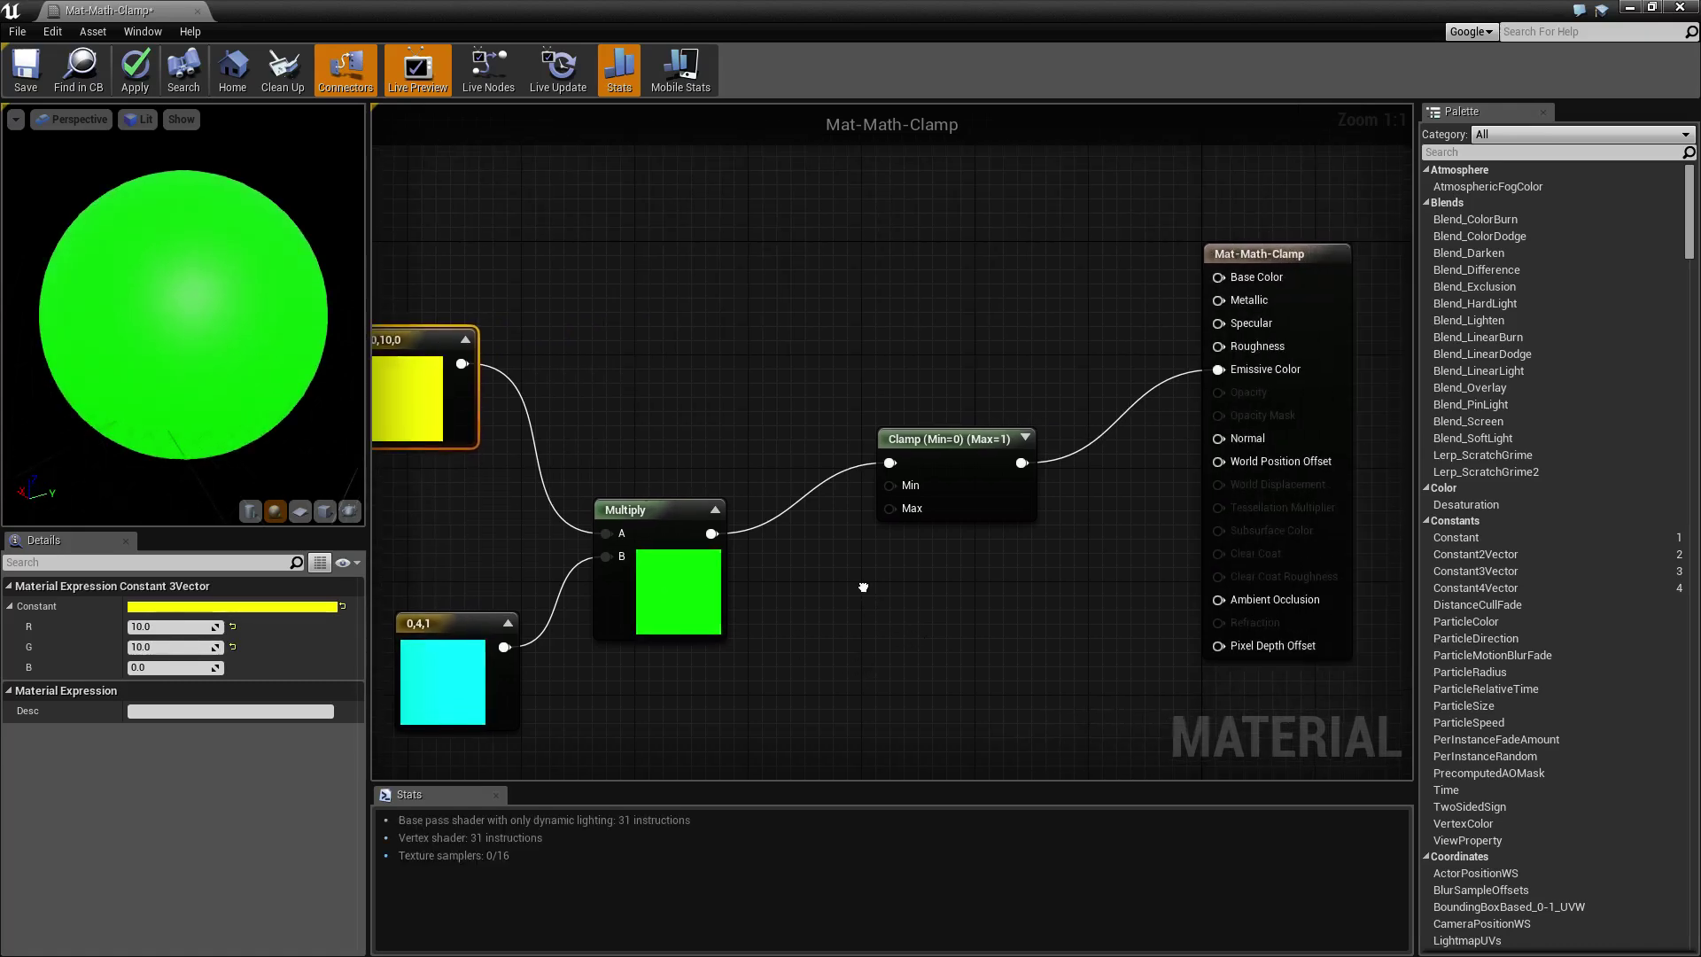
{"action": "left_click", "coordinate": [938, 448]}
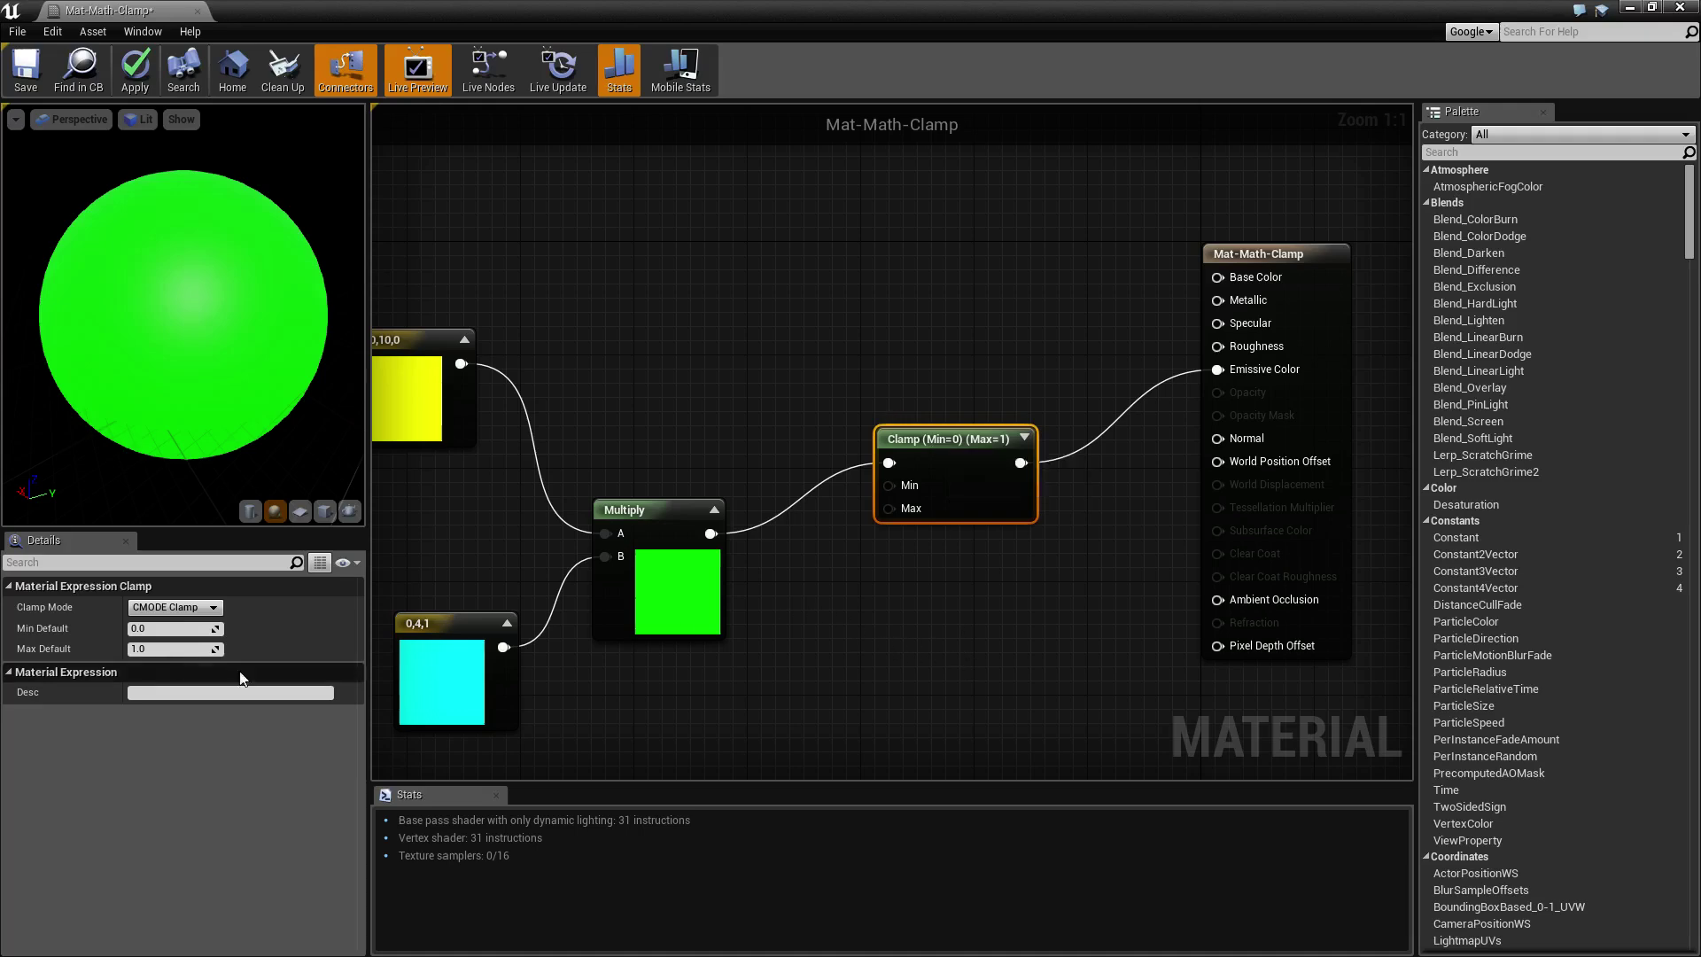
Set the Clamp's Min Default to 0.3 and Max Default to 0.7
{"action": "left_click", "coordinate": [156, 629]}
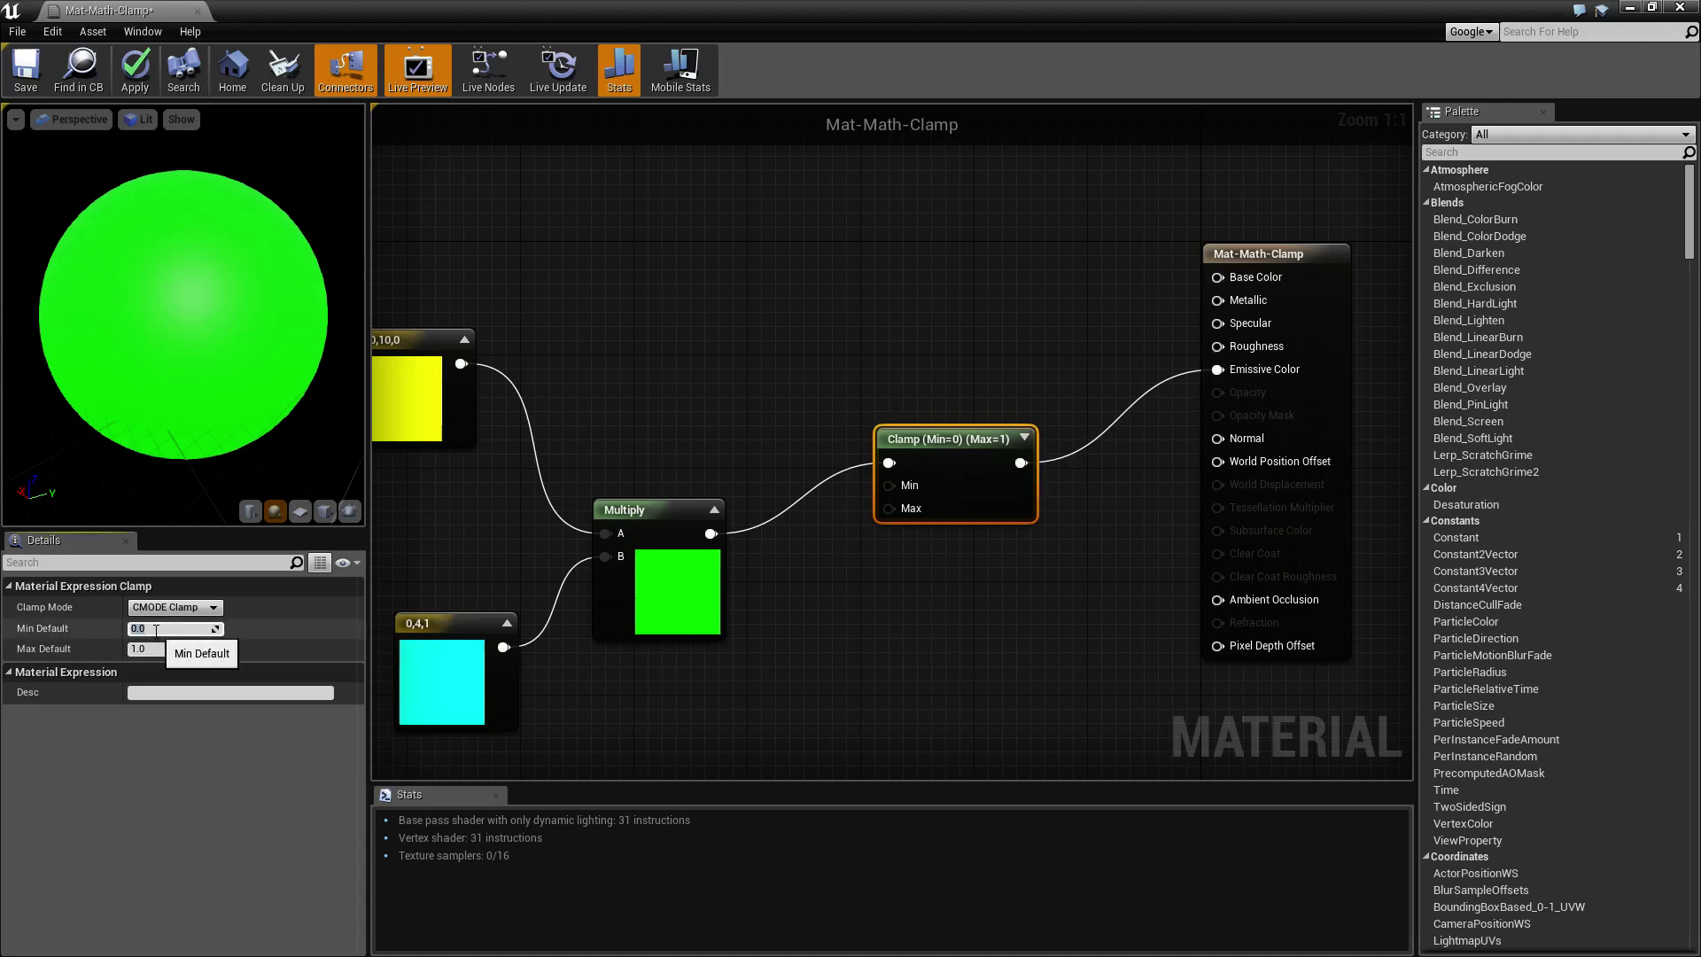
{"action": "left_click", "coordinate": [160, 651]}
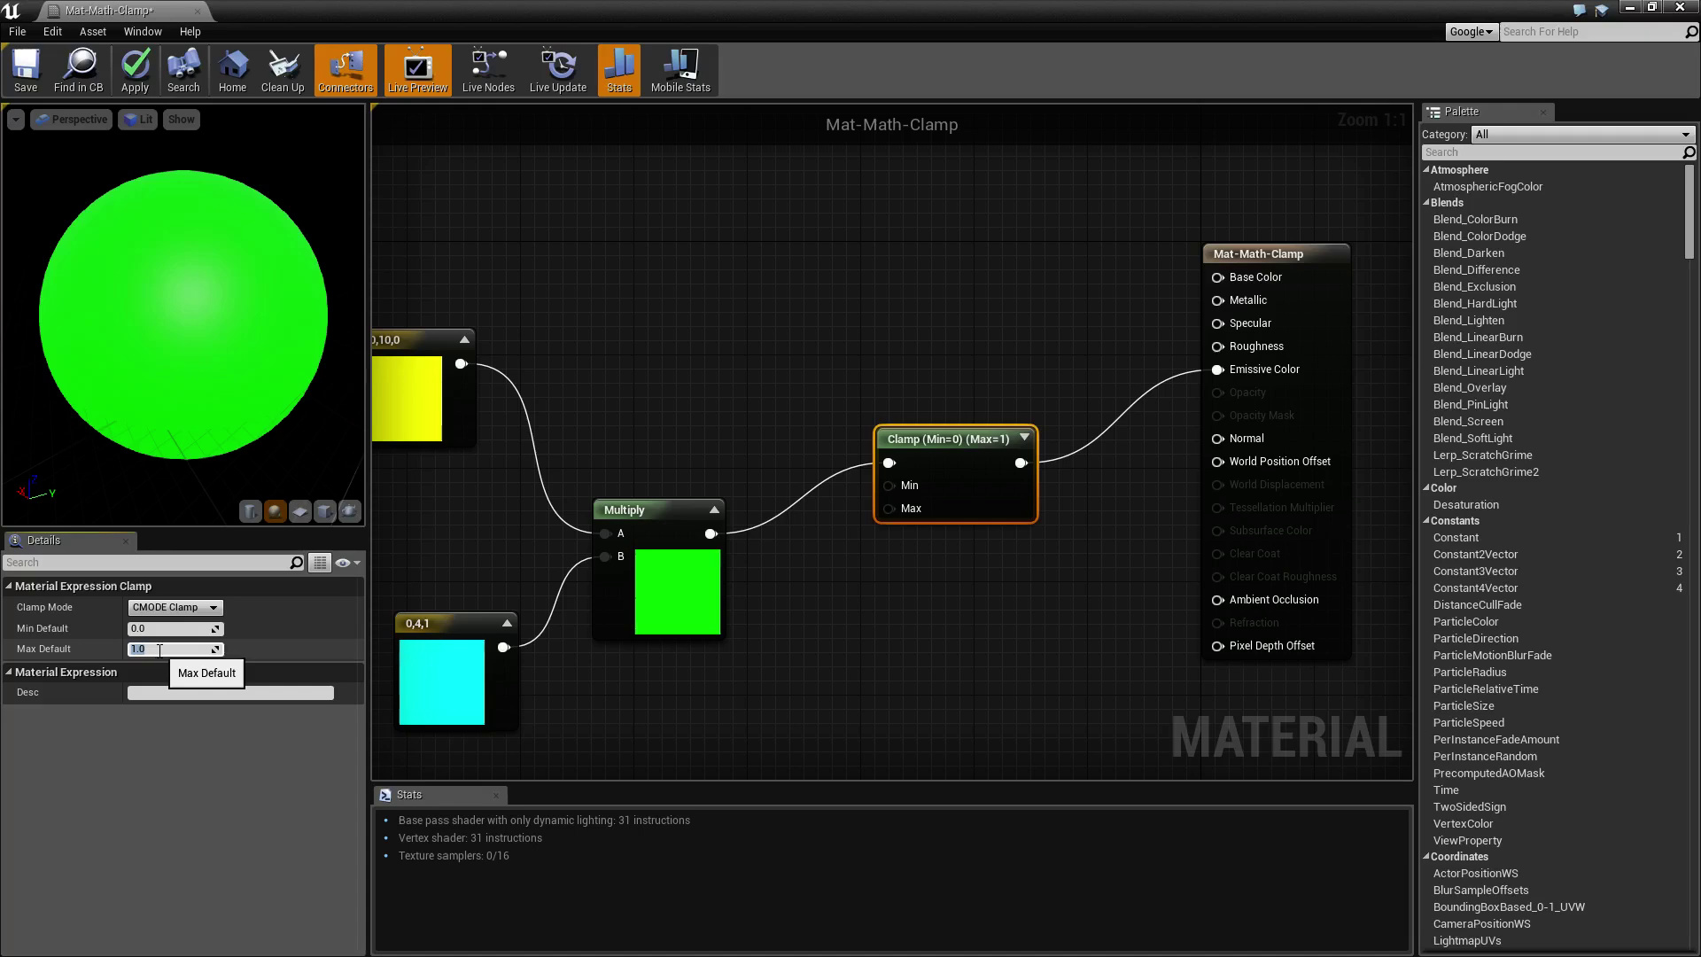
{"action": "left_click", "coordinate": [165, 629]}
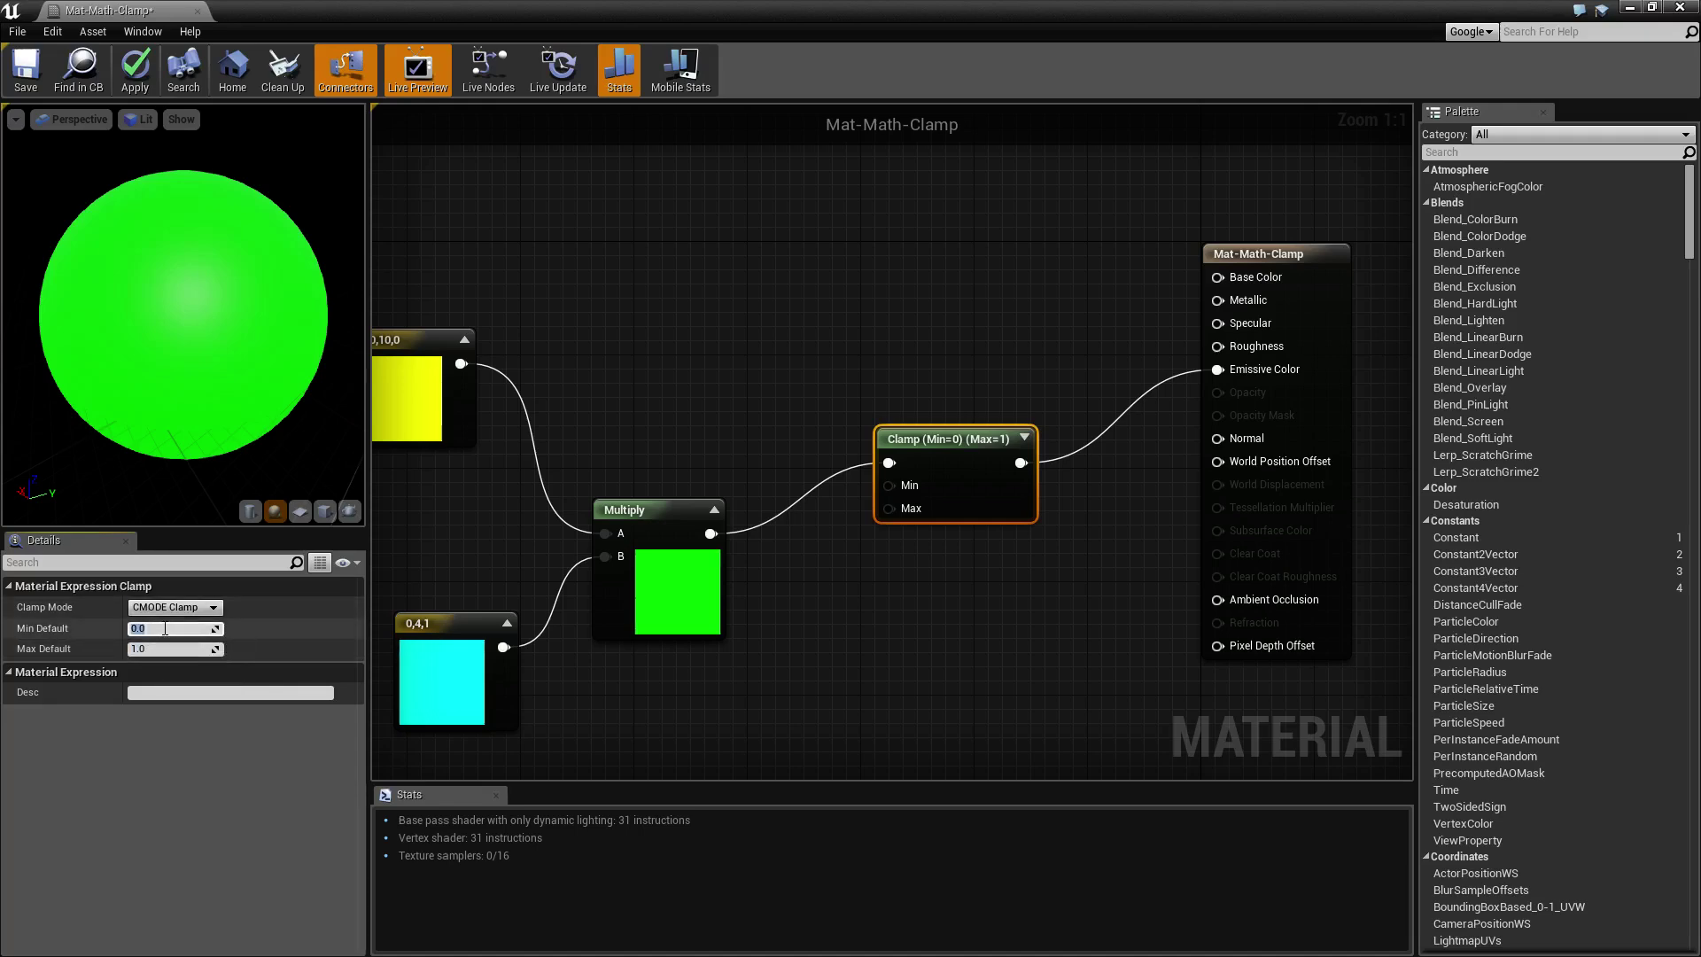
{"action": "type", "text": "0.3"}
{"action": "key", "text": "Tab"}
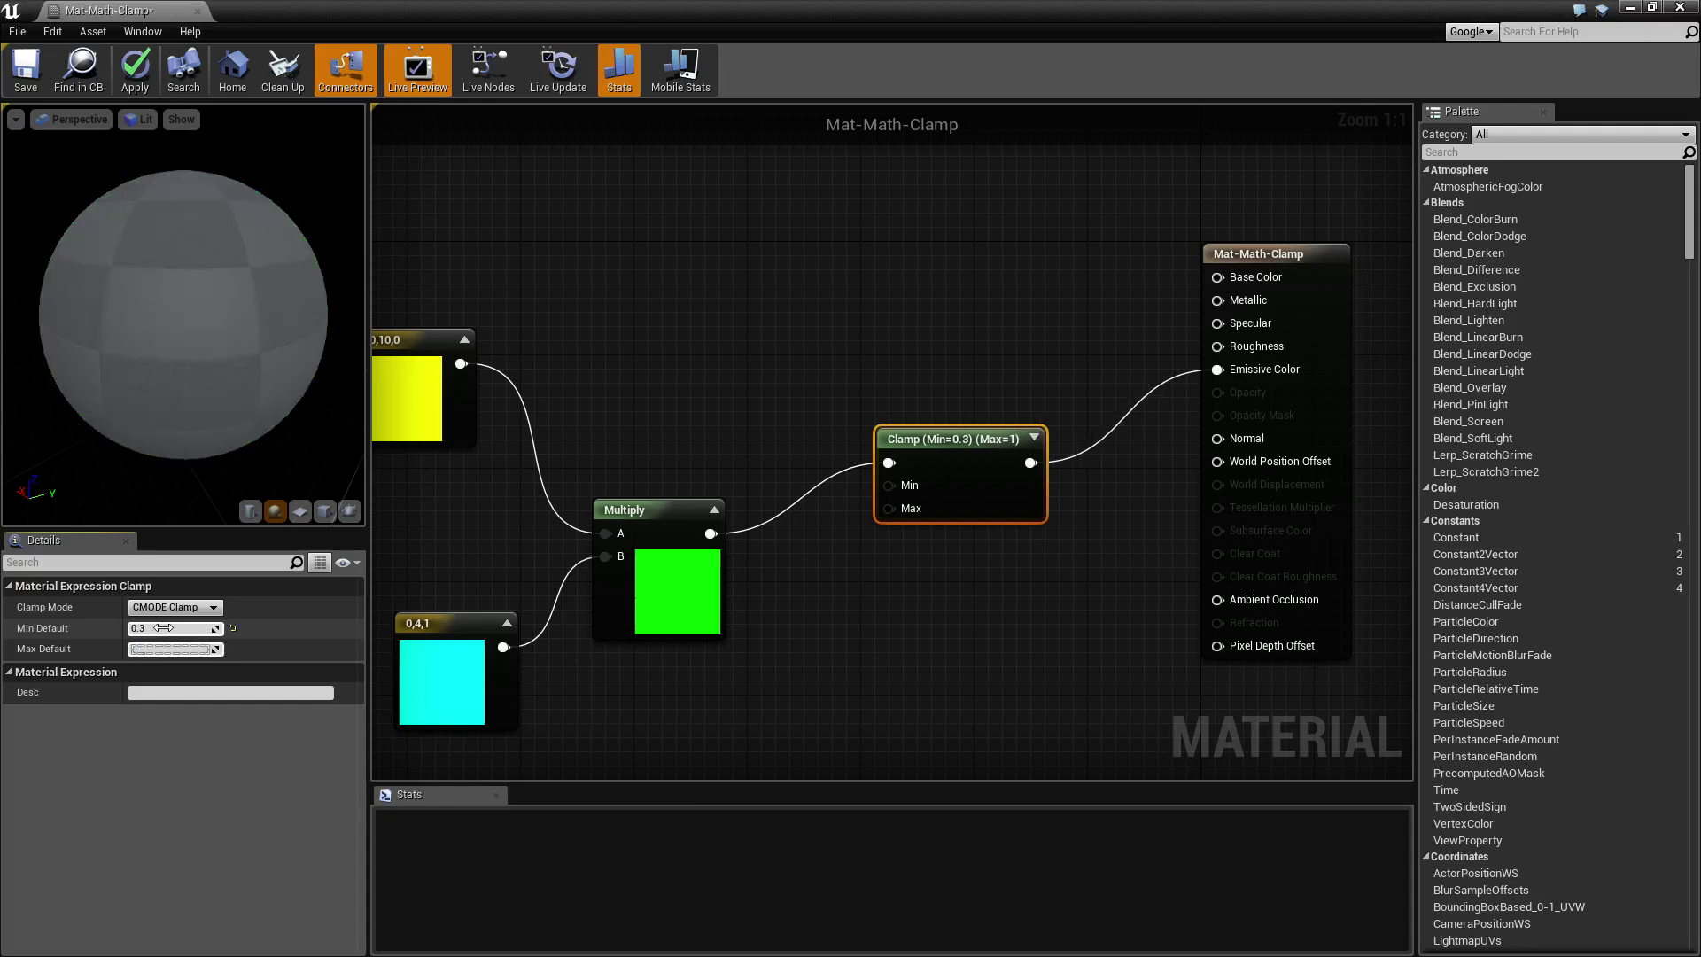
{"action": "type", "text": "0.7"}
{"action": "key", "text": "Return"}
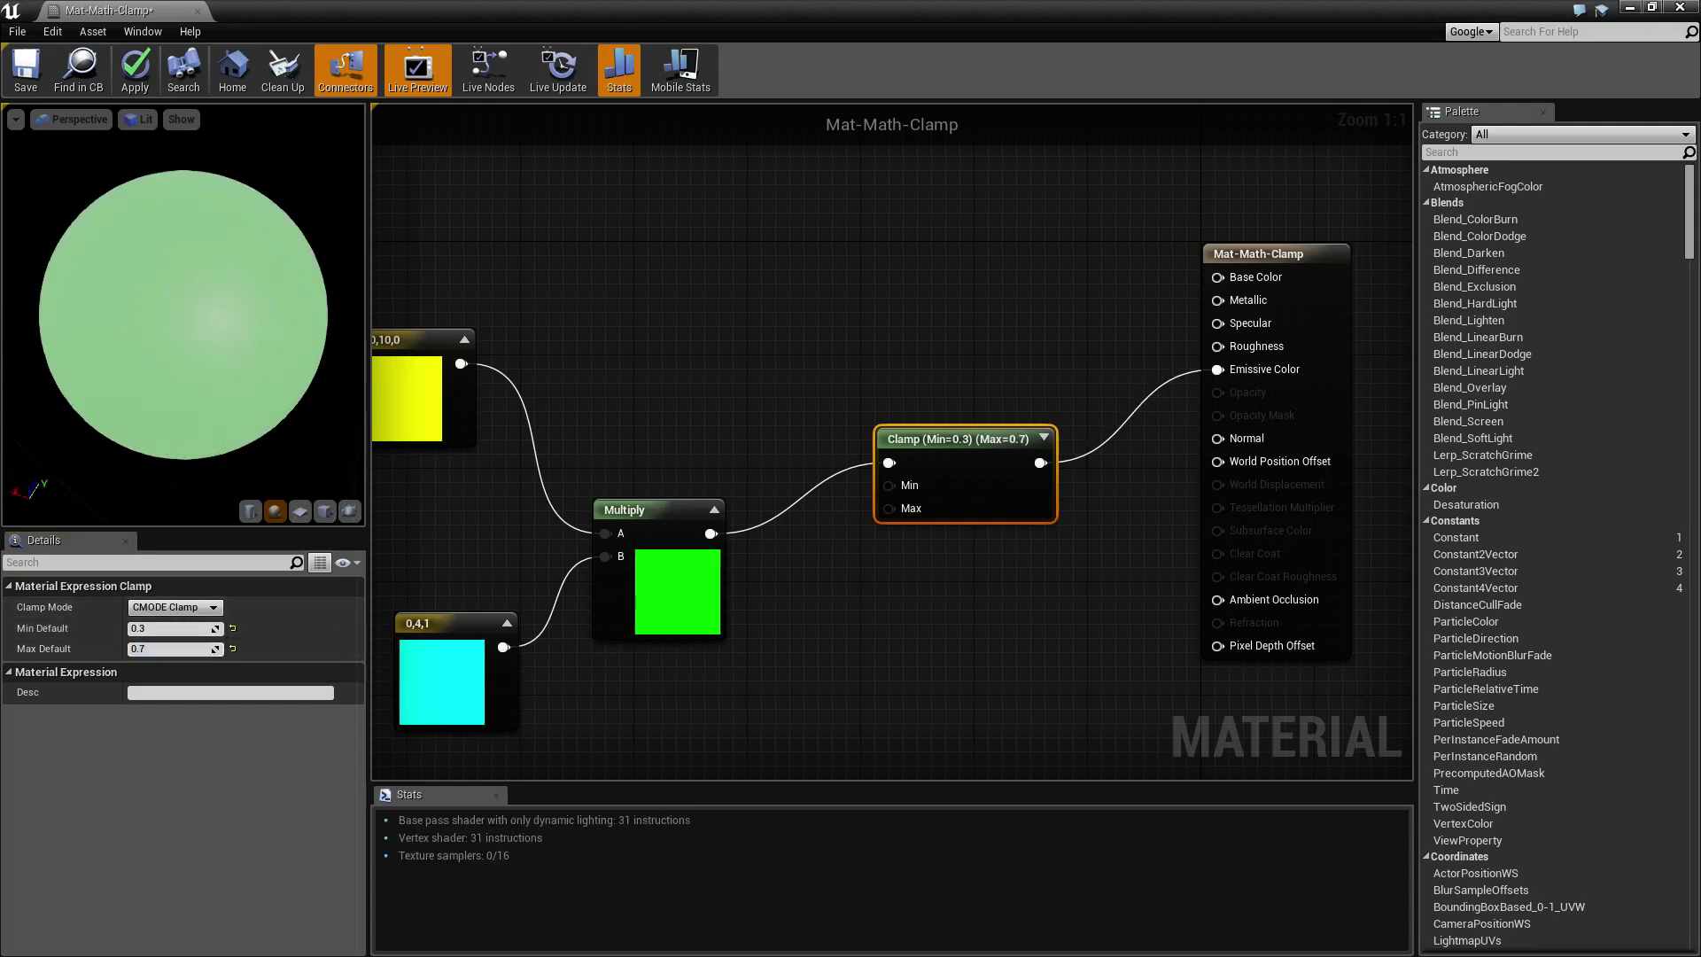
Inspect the pale green preview and deselect Clamp to show the material properties
{"action": "mouse_move", "coordinate": [194, 310]}
{"action": "left_mouse_down"}
{"action": "mouse_move", "coordinate": [222, 312]}
{"action": "mouse_move", "coordinate": [194, 310]}
{"action": "left_mouse_up"}
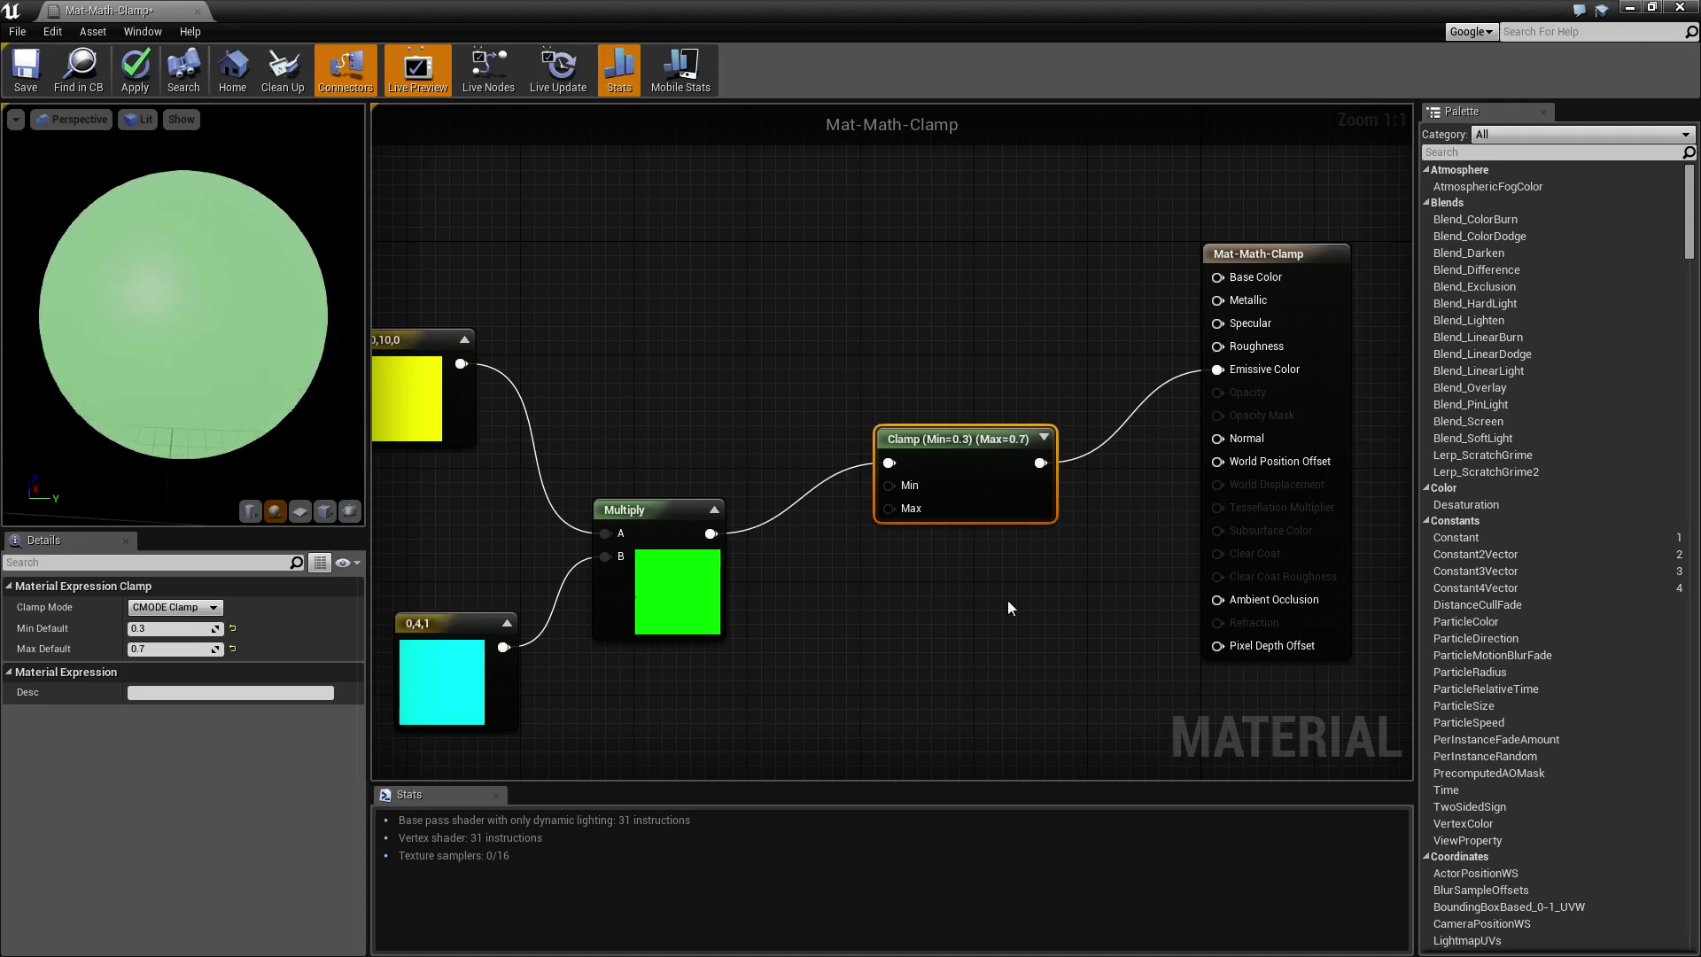
{"action": "left_click", "coordinate": [945, 580]}
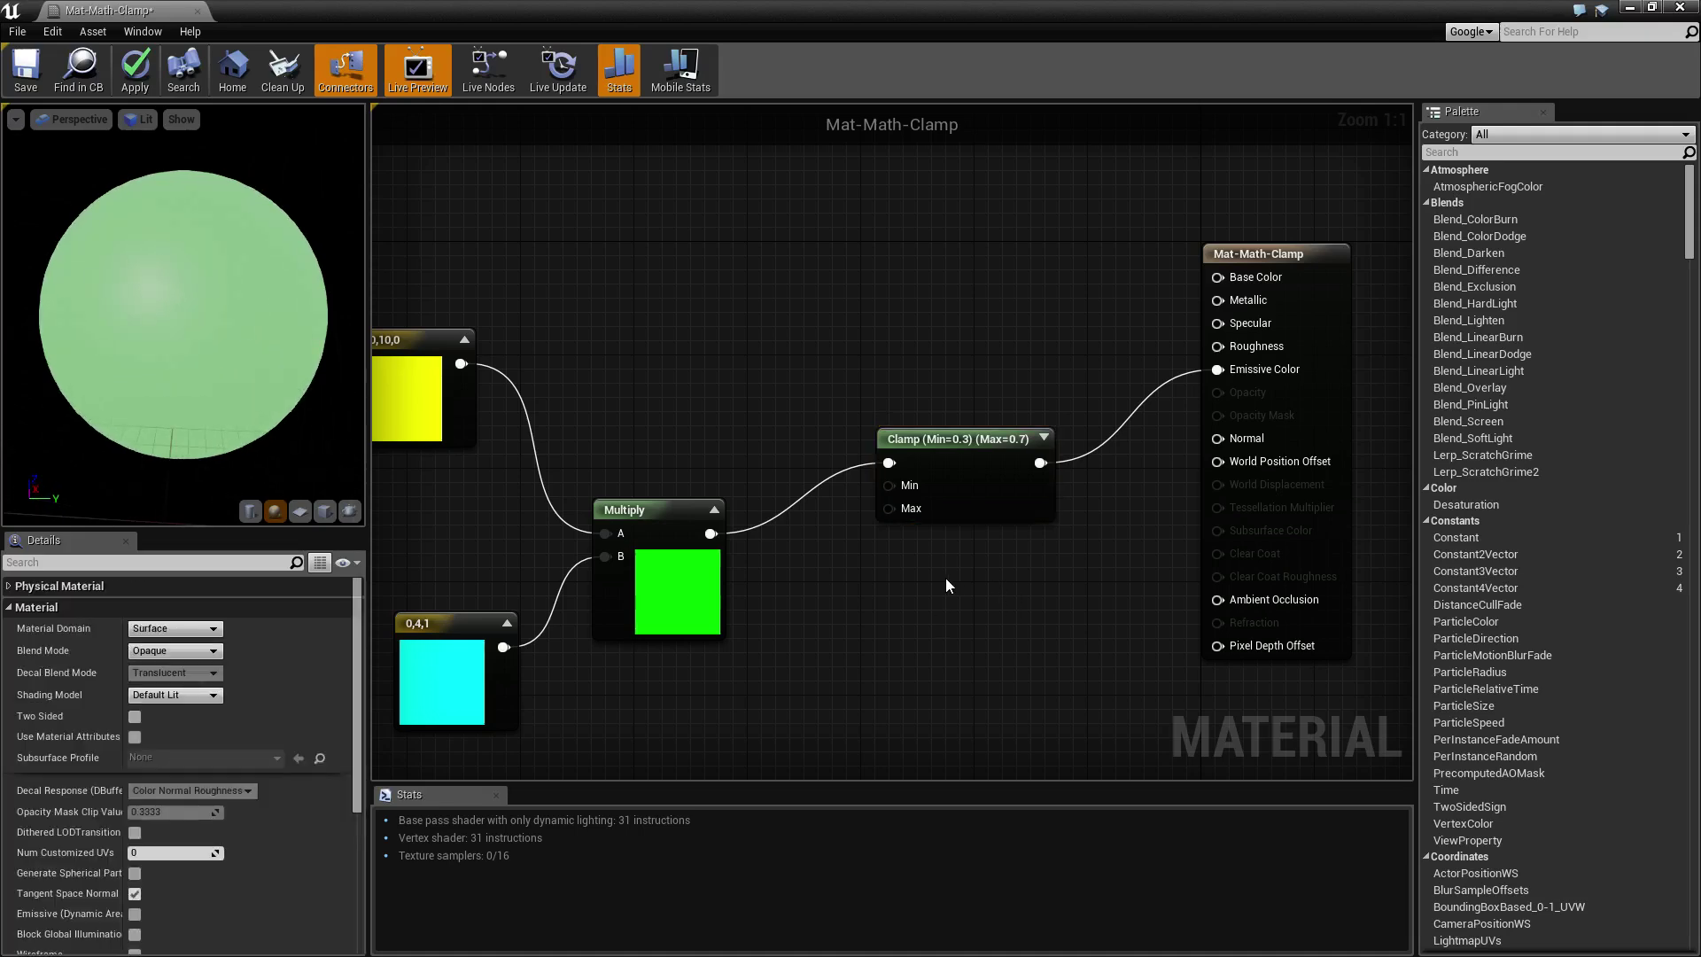
{"action": "left_click", "coordinate": [949, 438]}
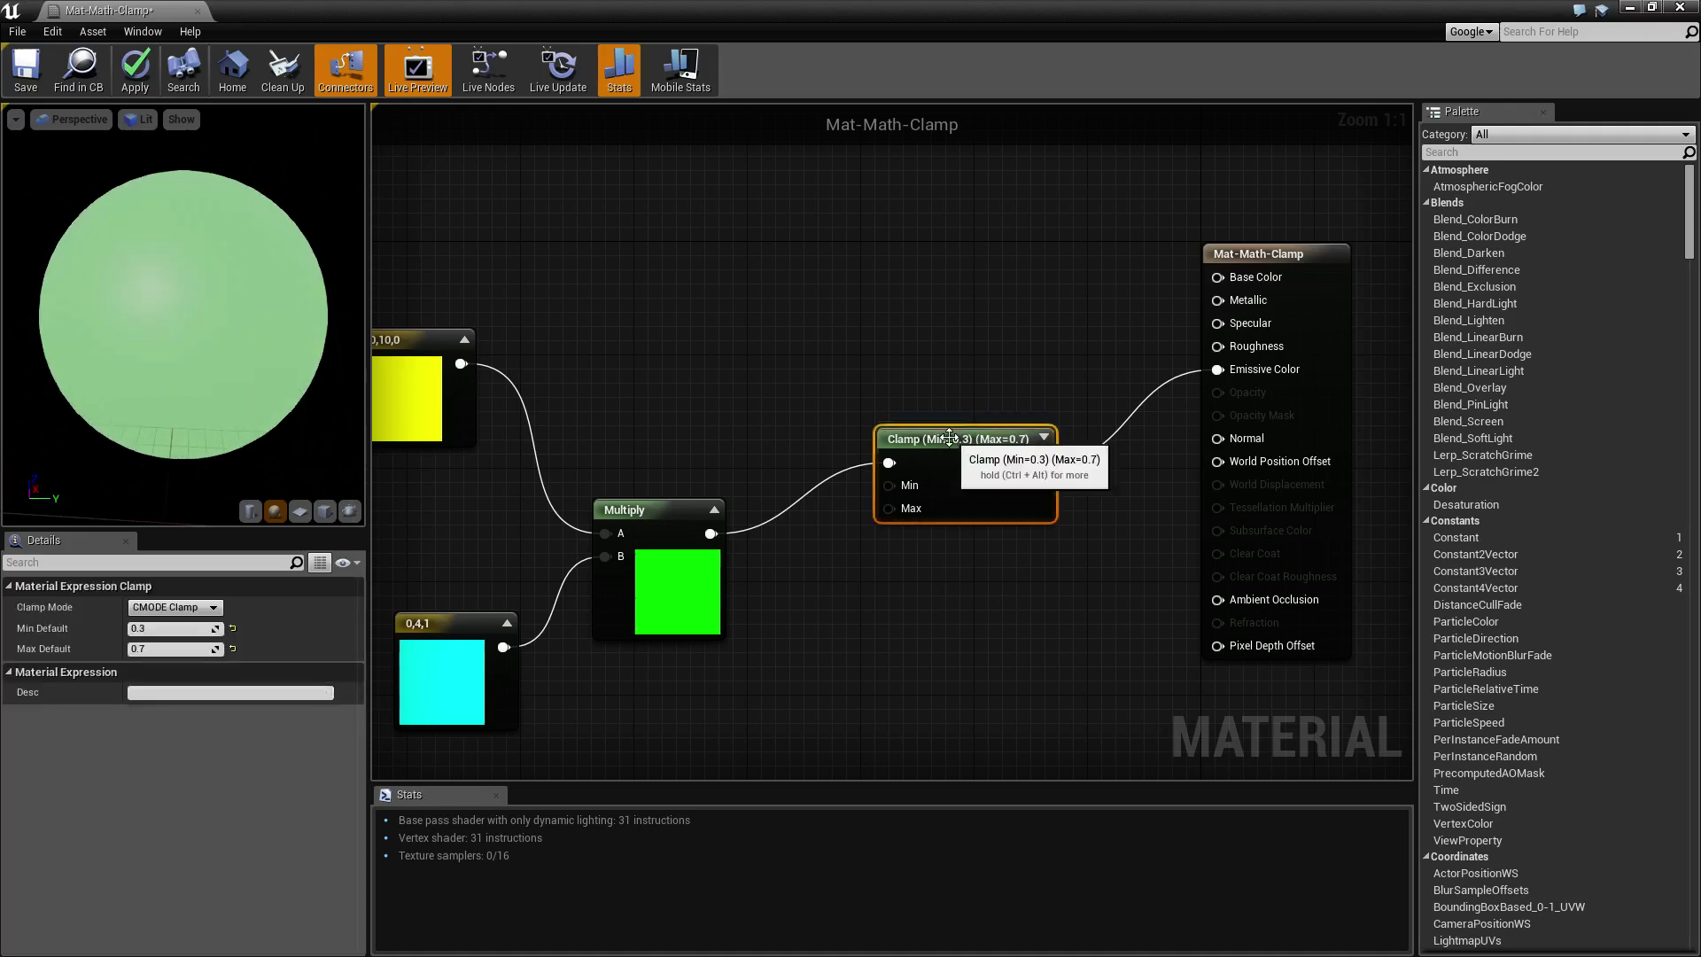
{"action": "left_click", "coordinate": [980, 603]}
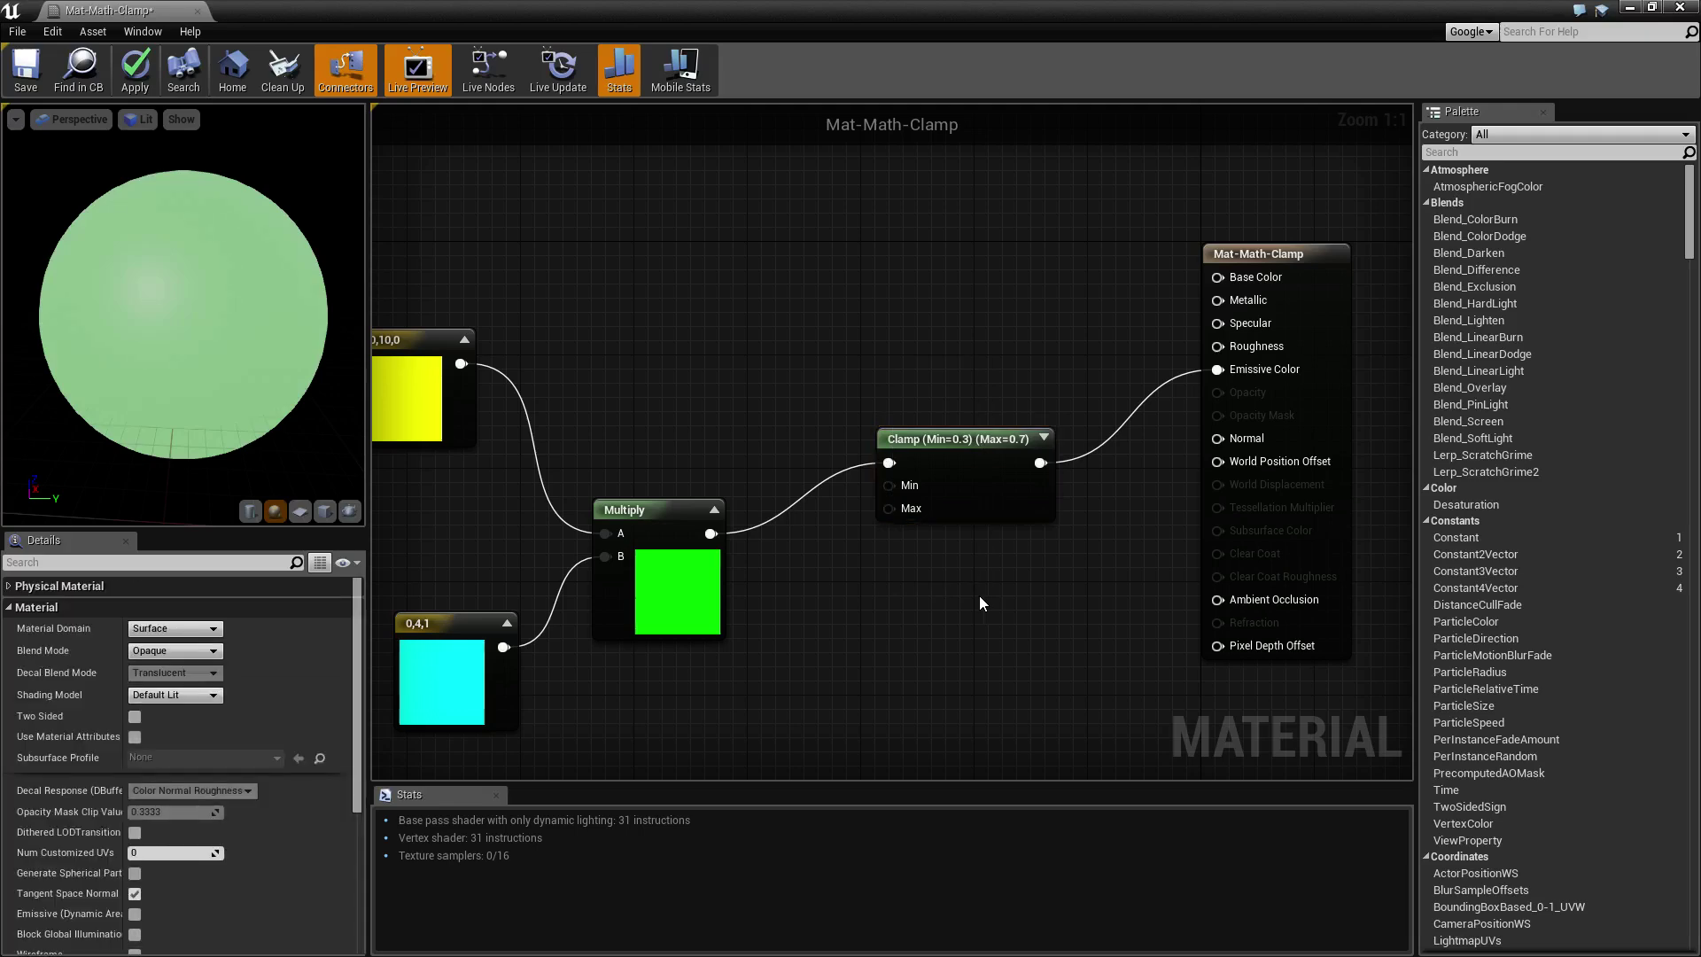